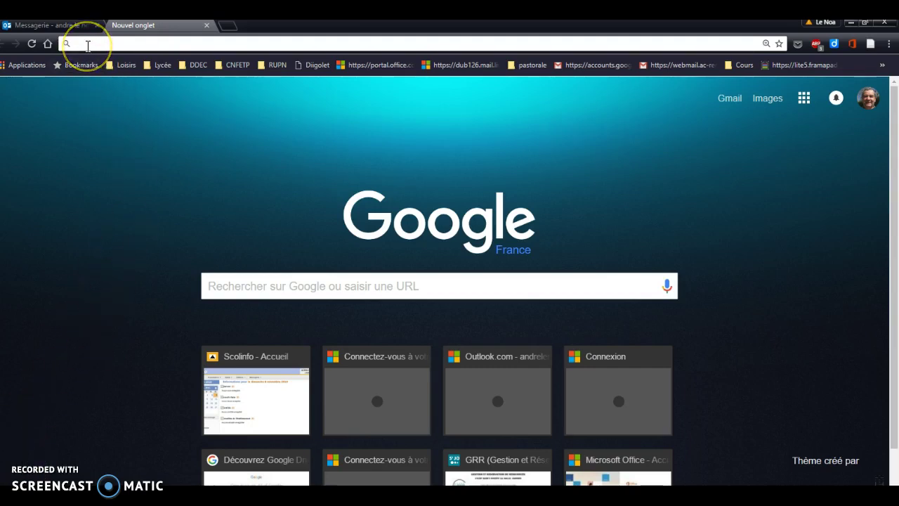
Step: Open the school webmail site webmail.stjo-vannes.com from Chrome's address bar
type("web")
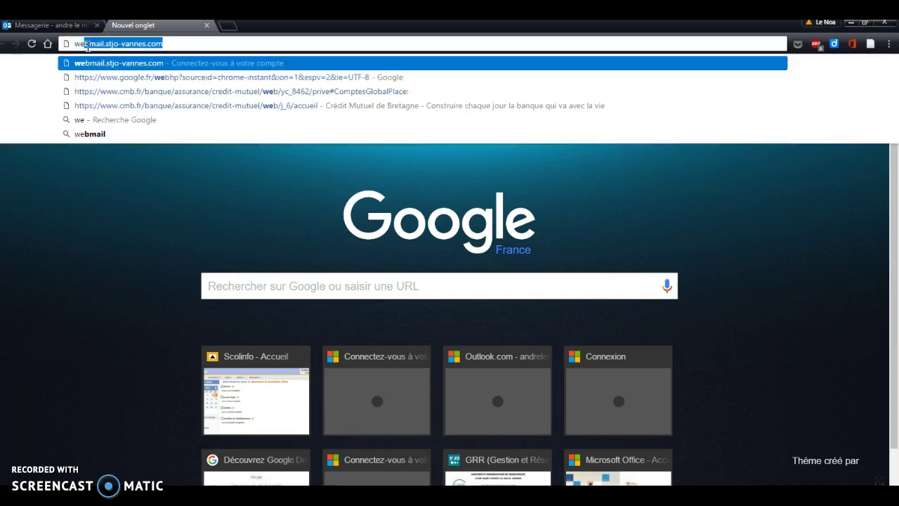
type("mail")
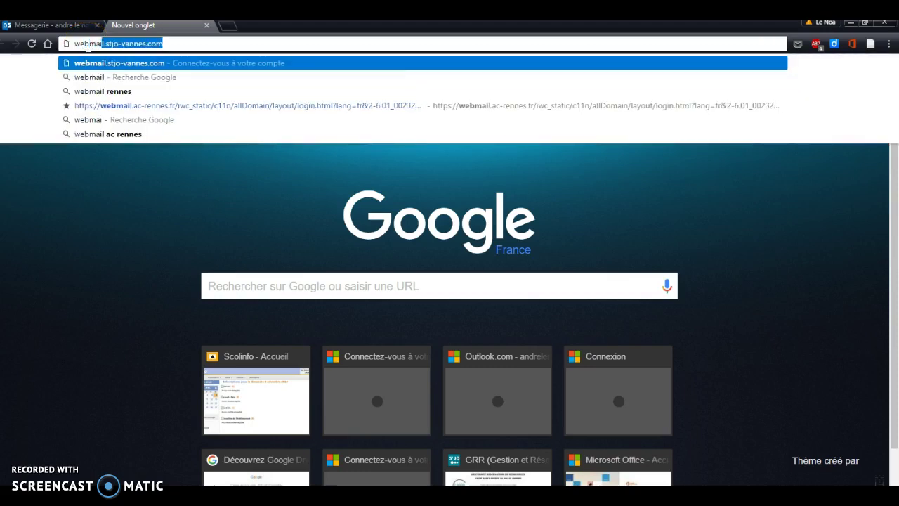
left_click(131, 63)
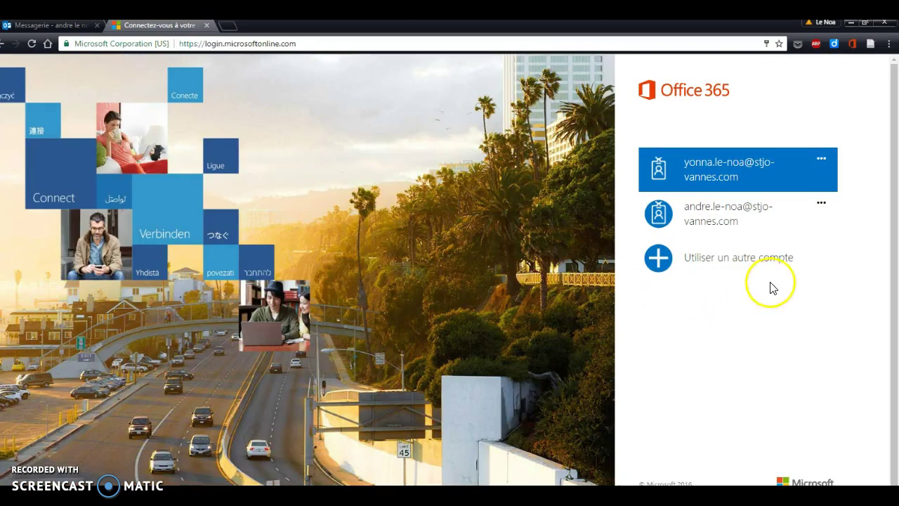
Step: Sign in with a different account, entering the school e-mail and replacing the prefilled password
left_click(745, 261)
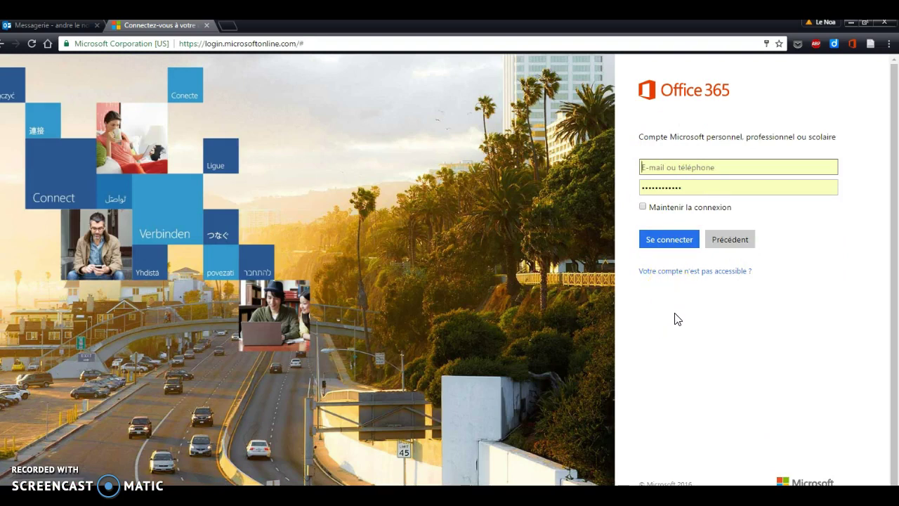
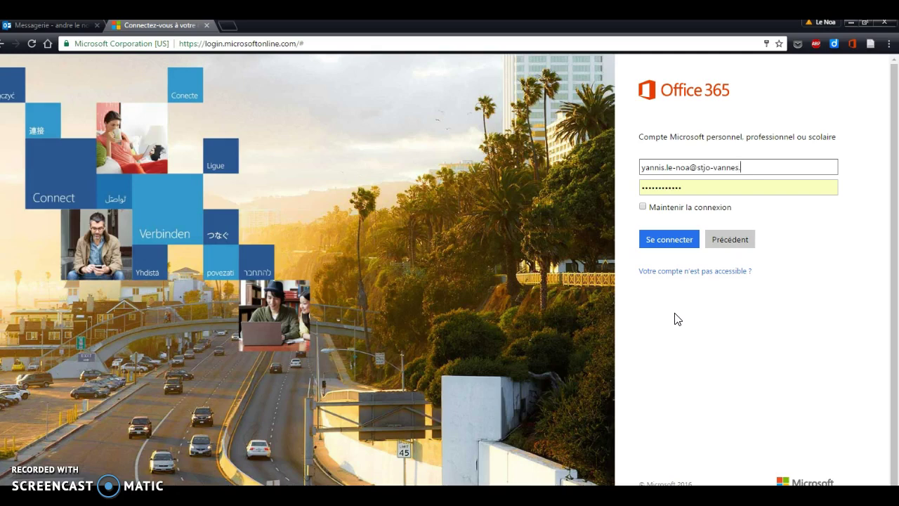
left_click_drag(694, 186, 643, 186)
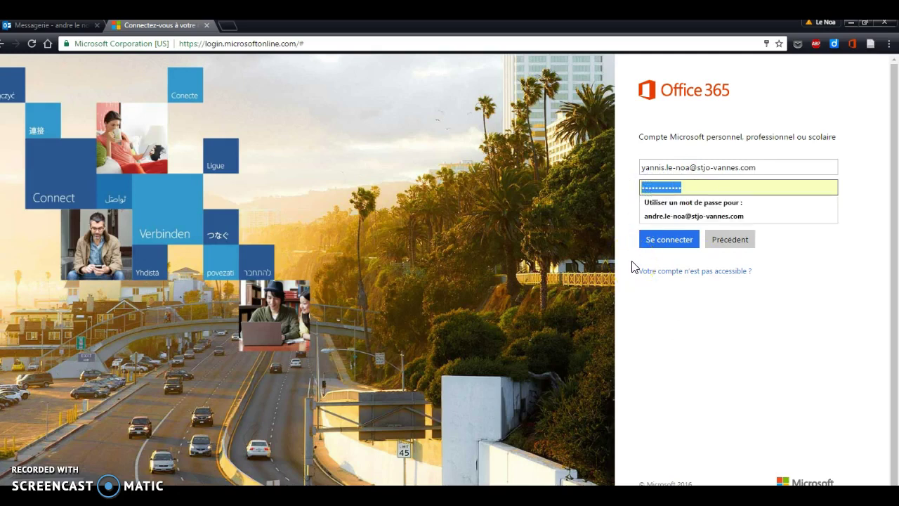
type("•••")
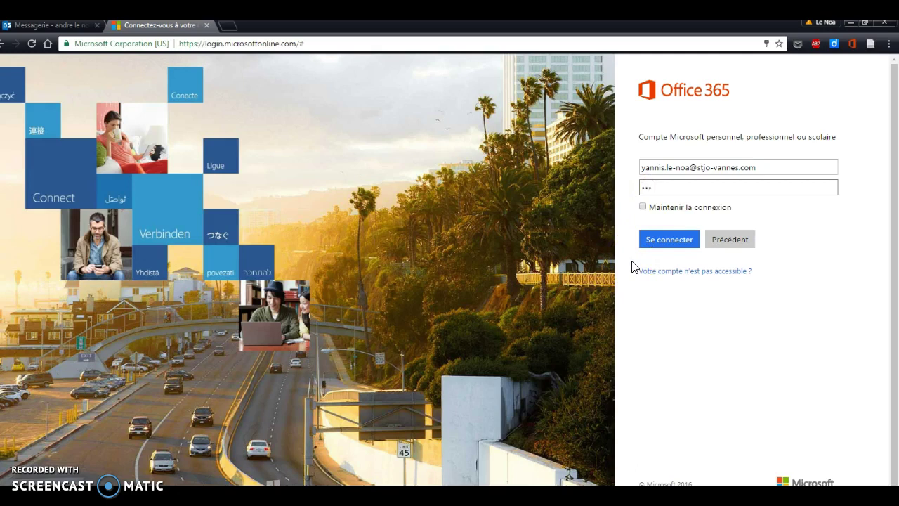
type("•••••")
left_click(673, 245)
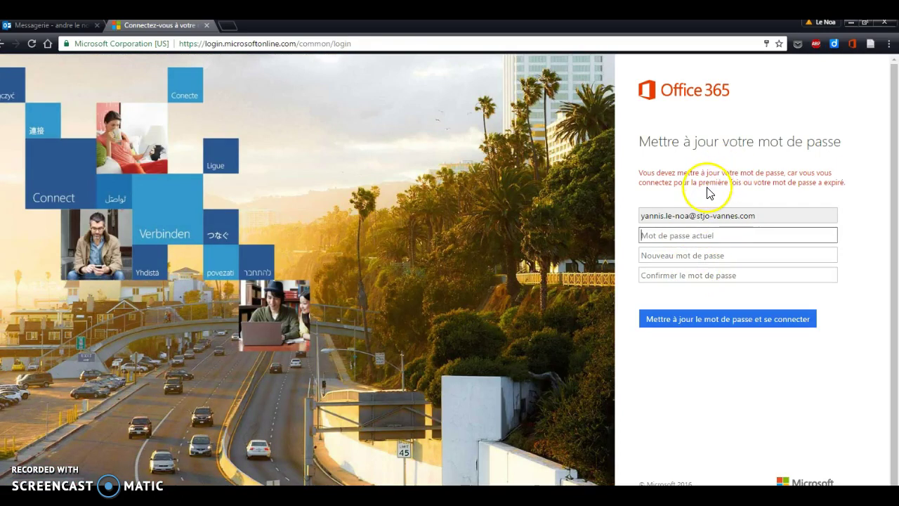
Step: Enter the current password, a new password and its confirmation, then submit the change
left_click(653, 237)
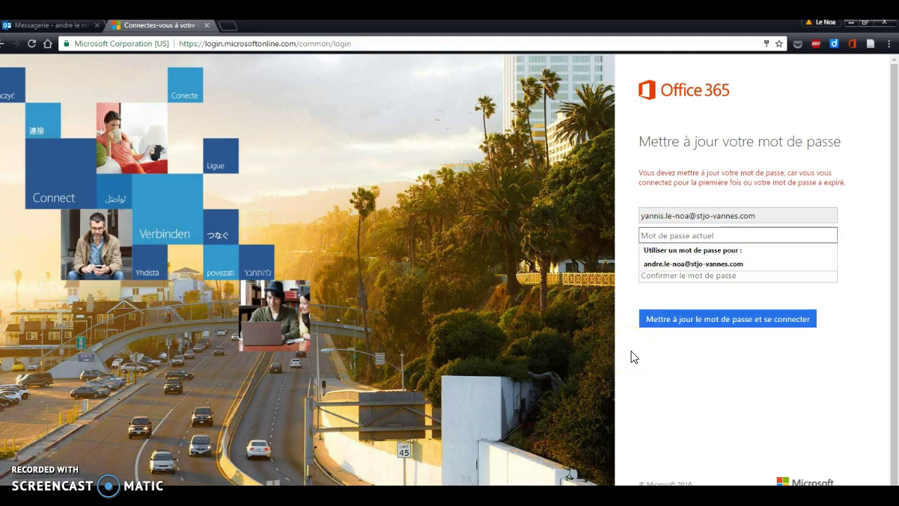
type("•••")
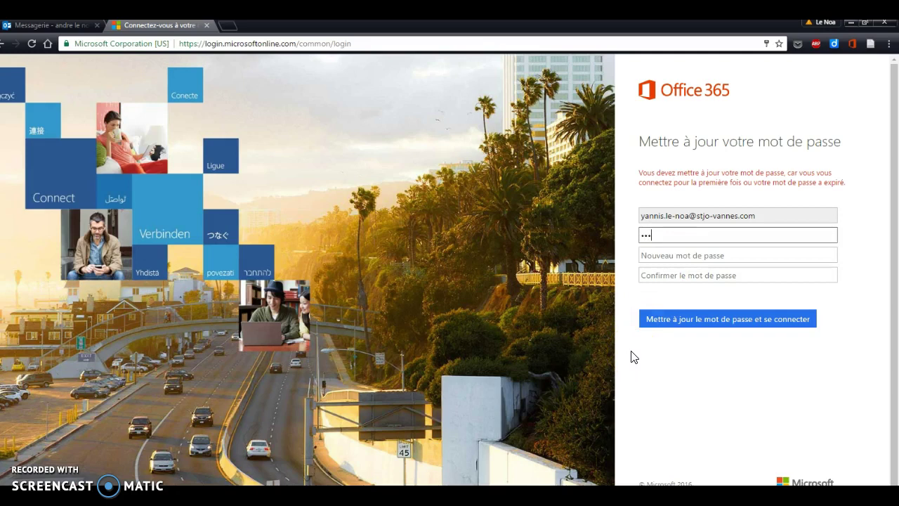
type("•••••")
left_click(654, 256)
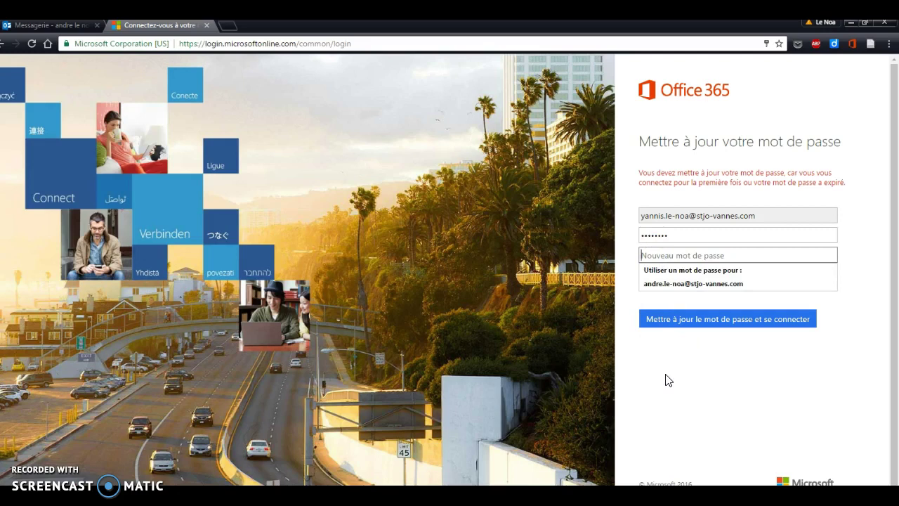
type("•")
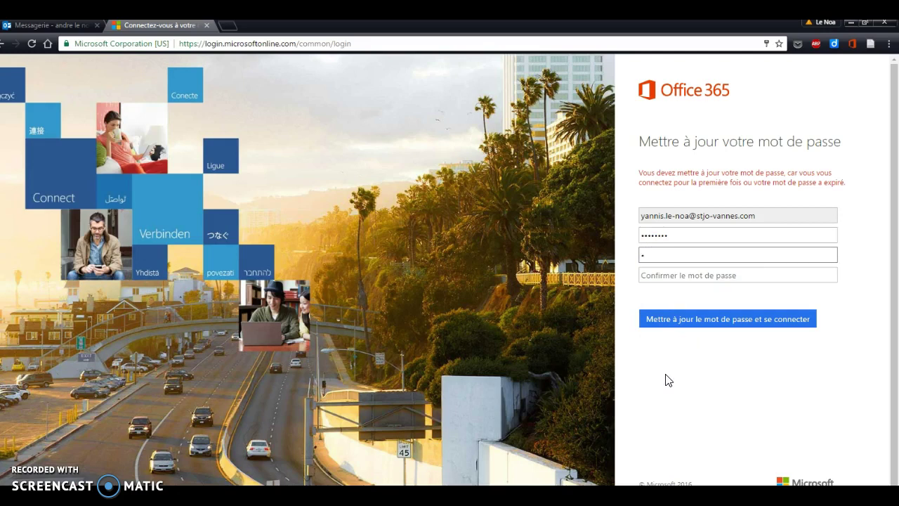
type("••••••••")
left_click(652, 274)
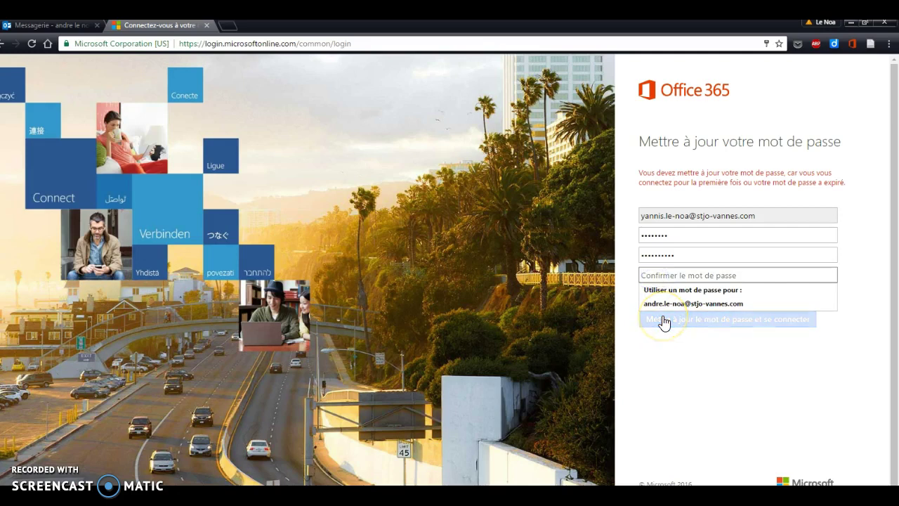
type("••")
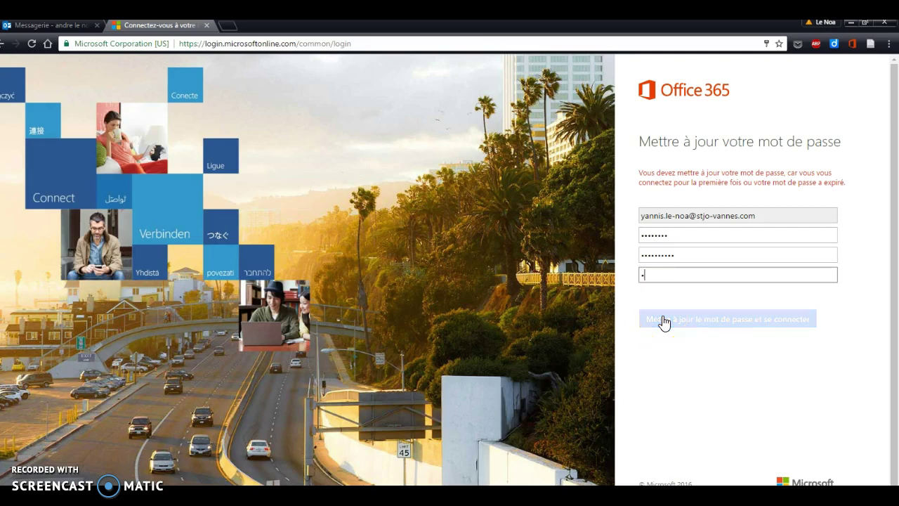
type("•••••••")
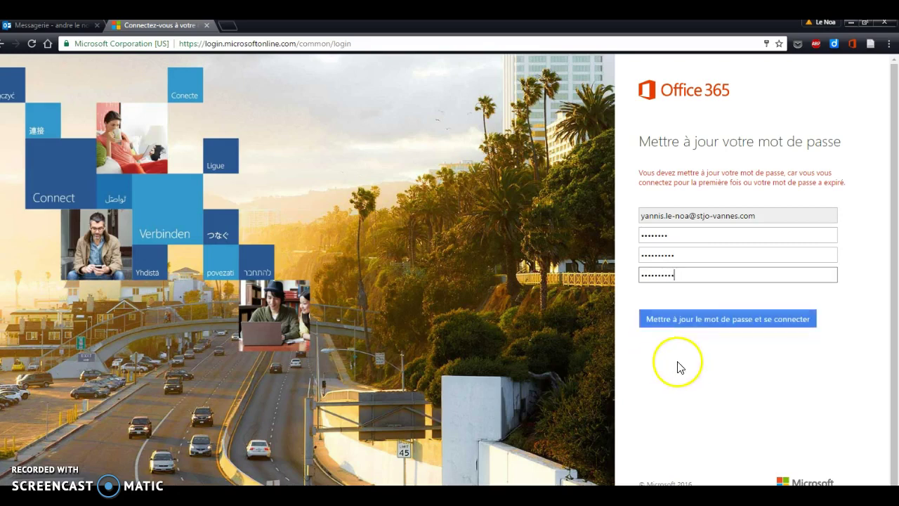
left_click(715, 323)
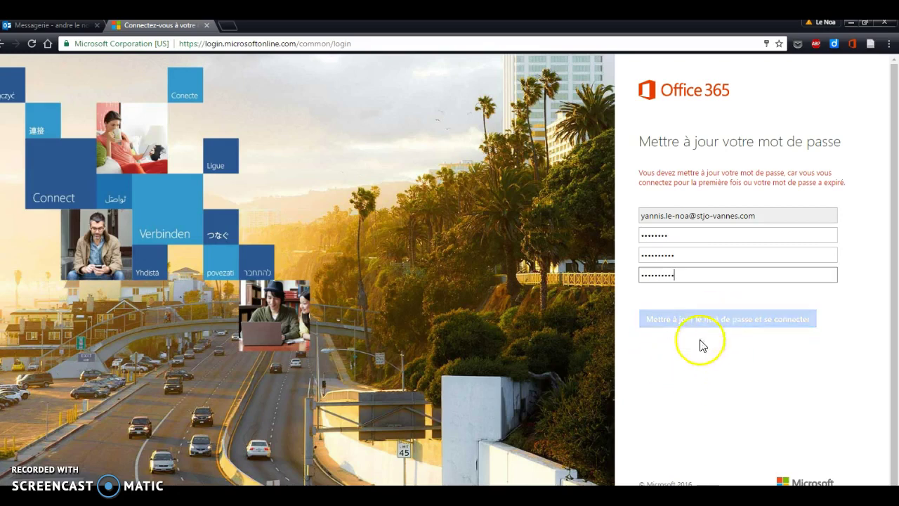
Step: Resubmit the password update and continue past the 'Informations supplémentaires requises' notice
left_click(723, 327)
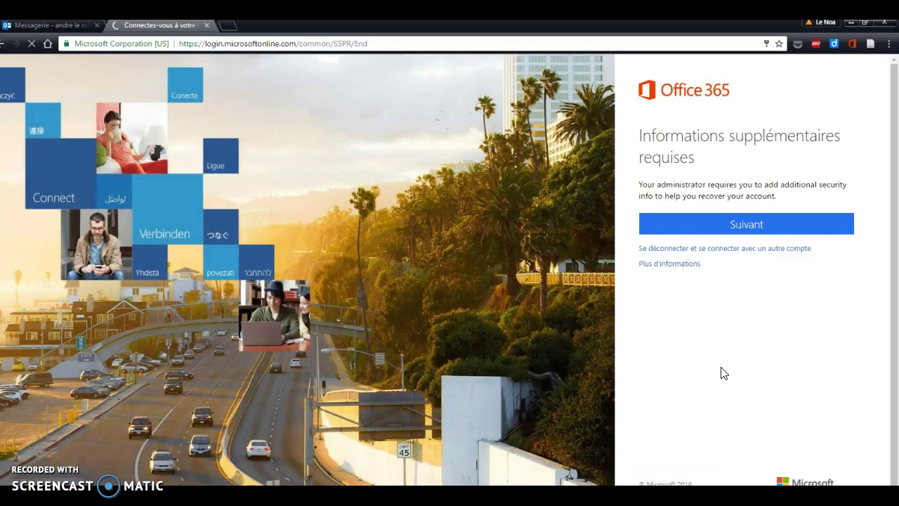
left_click(736, 328)
left_click(742, 270)
left_click(748, 226)
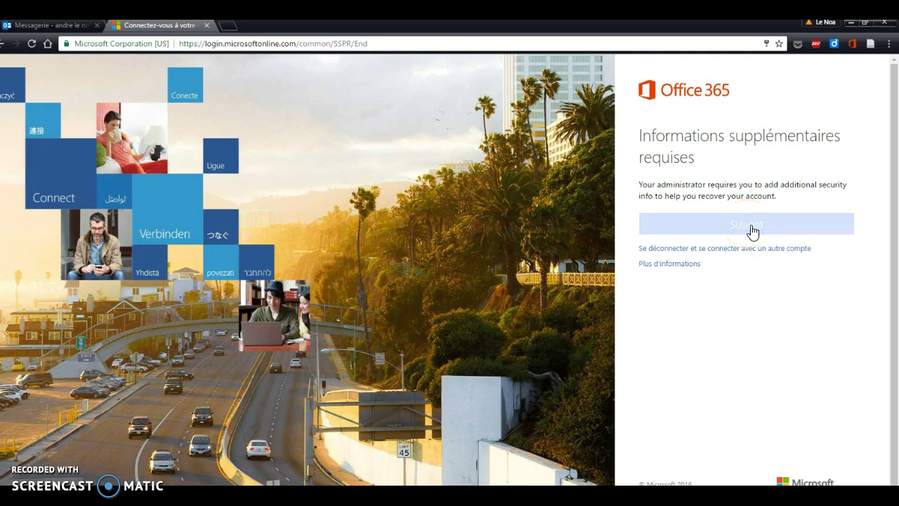
left_click(745, 277)
left_click(751, 229)
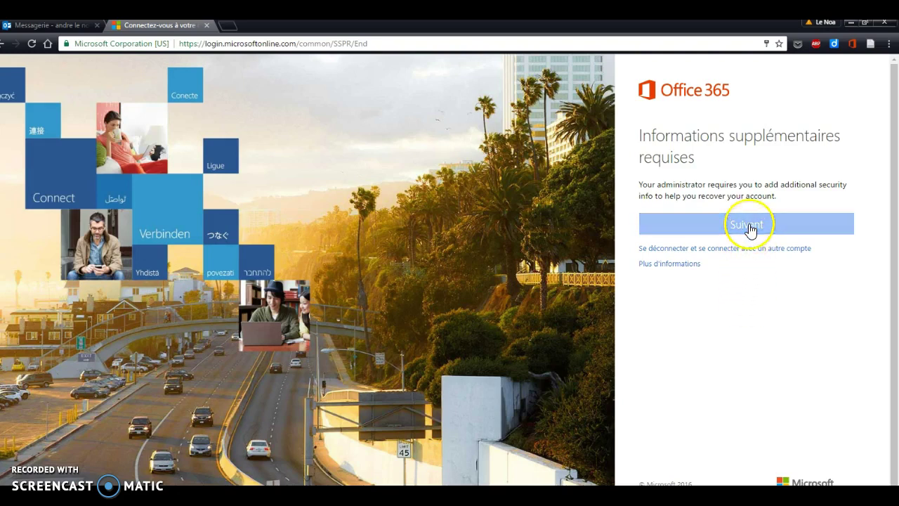
left_click(763, 315)
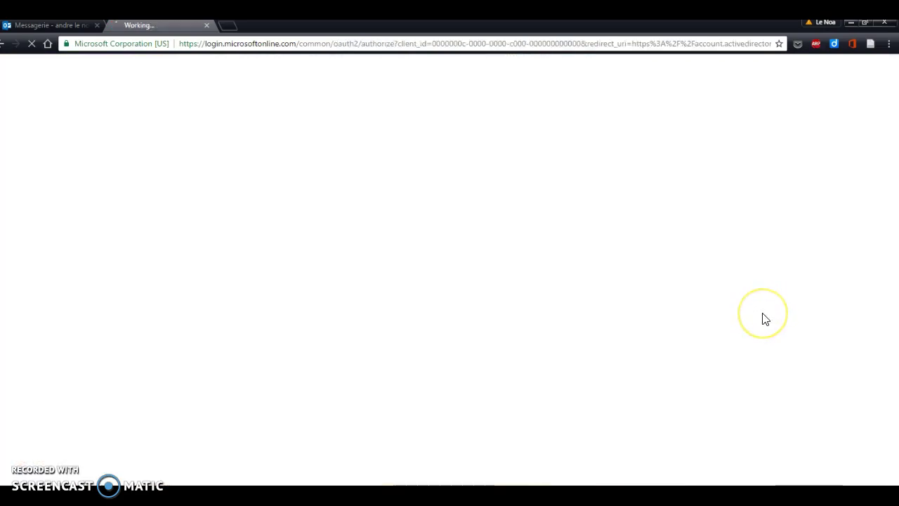
left_click(495, 299)
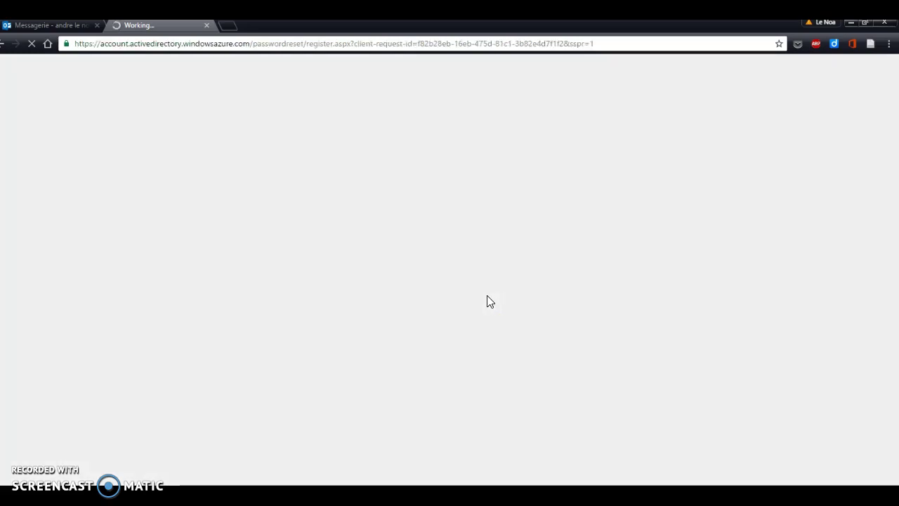
left_click(402, 270)
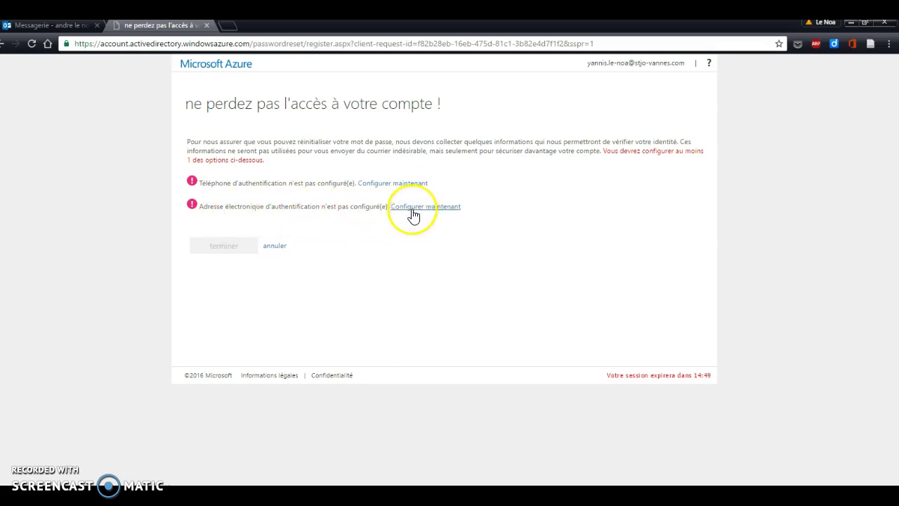
Step: Enter the backup e-mail address, request a verification code by e-mail, and switch to the personal inbox
left_click(412, 210)
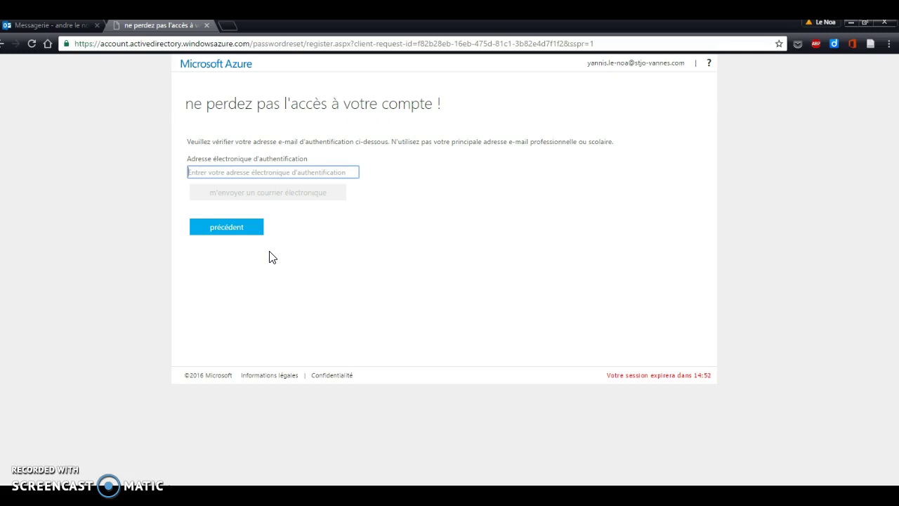
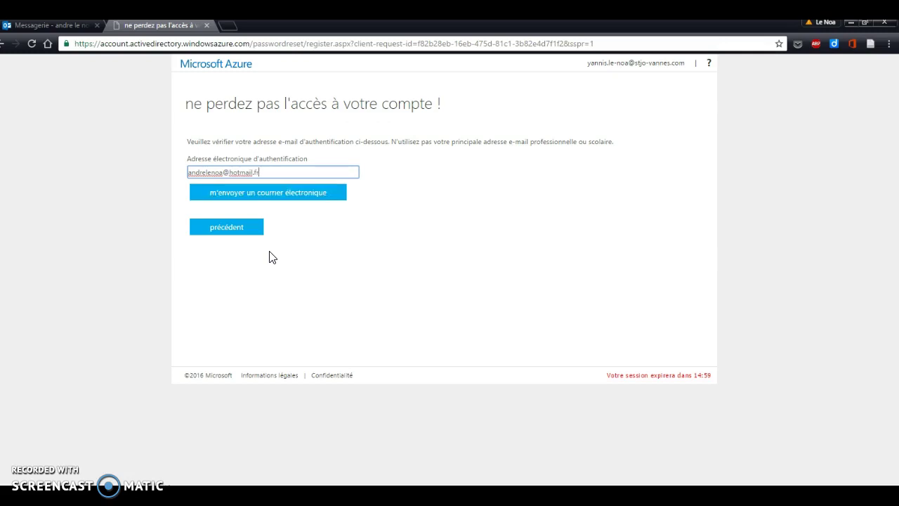
left_click(279, 194)
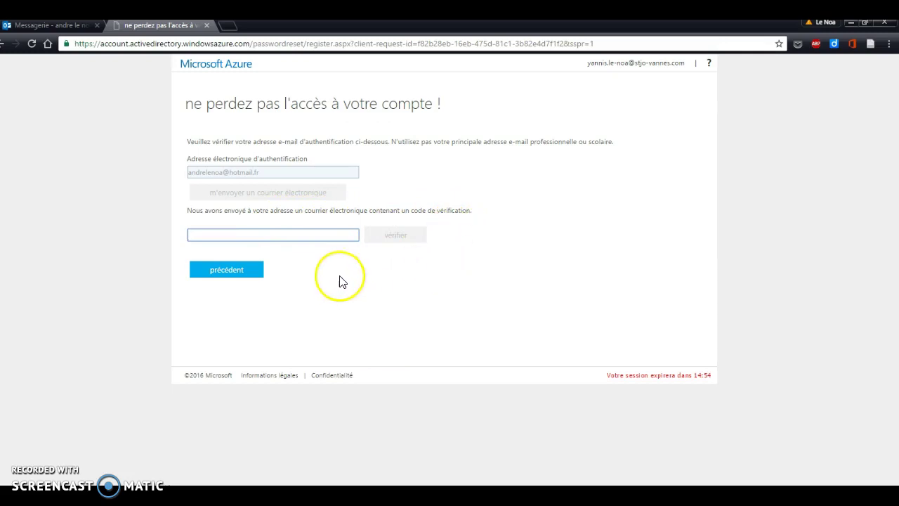
left_click(73, 26)
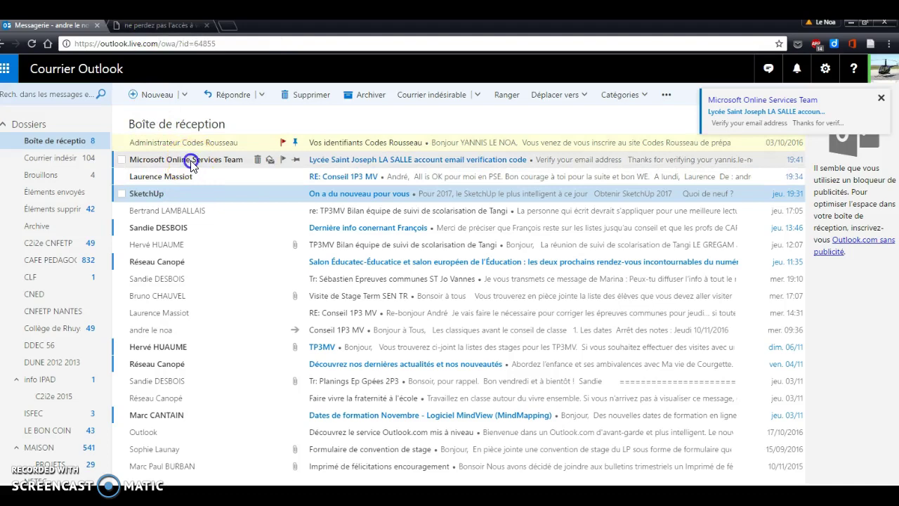
Step: Read the code in the Microsoft Online Services Team e-mail and return to the Azure tab
left_click(192, 161)
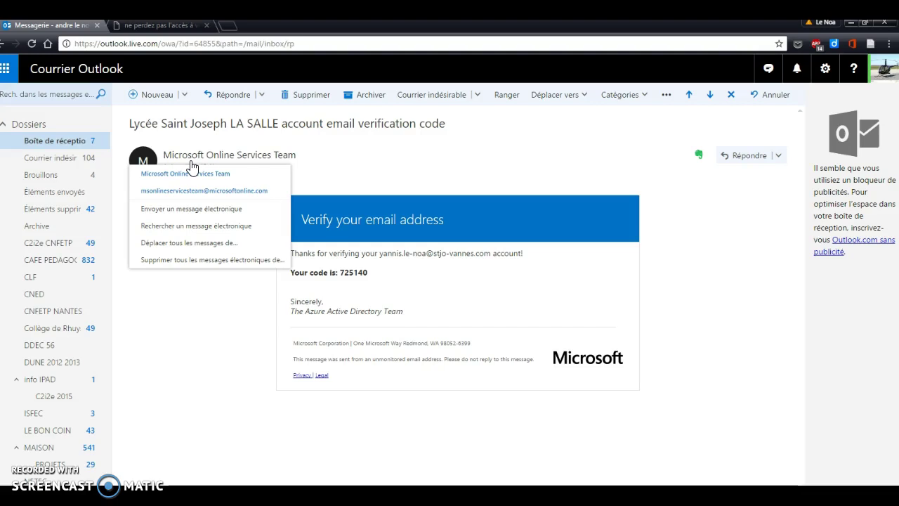
left_click(162, 26)
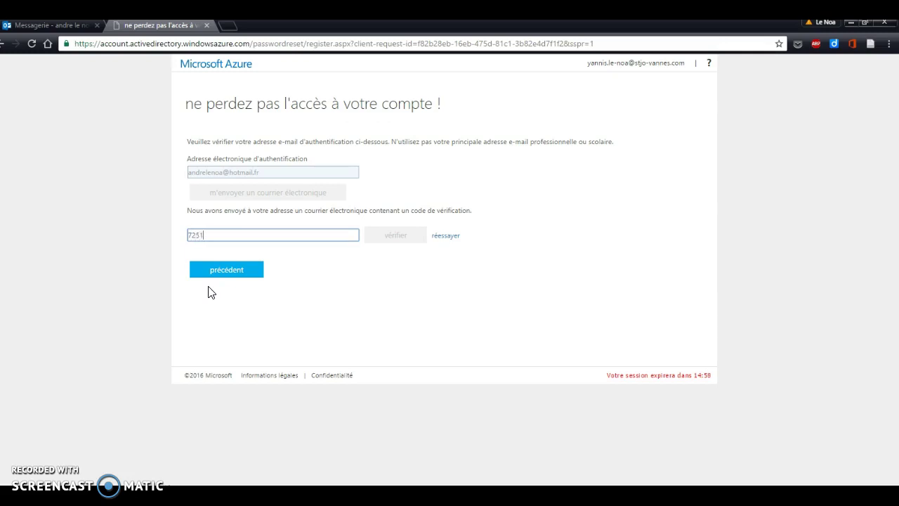
Step: Enter the received verification code, verify it, and finish saving the recovery info
type("0")
left_click(392, 236)
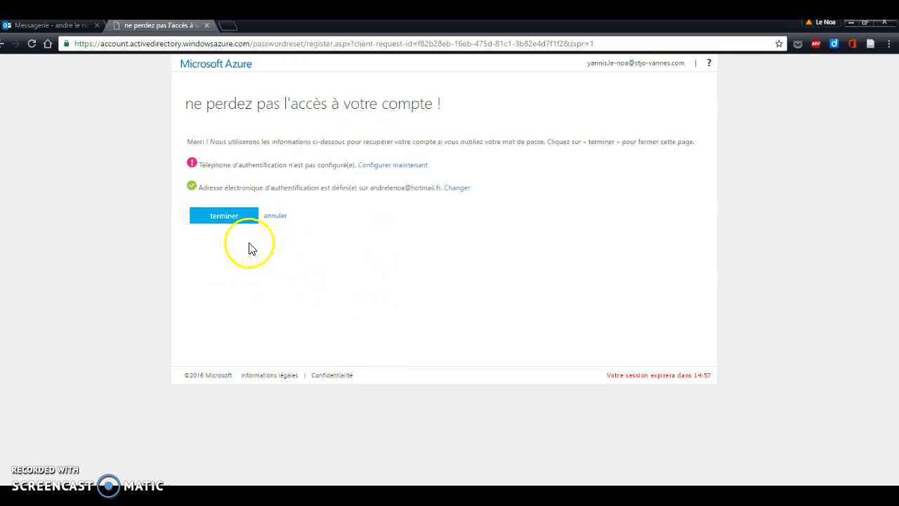
left_click(229, 219)
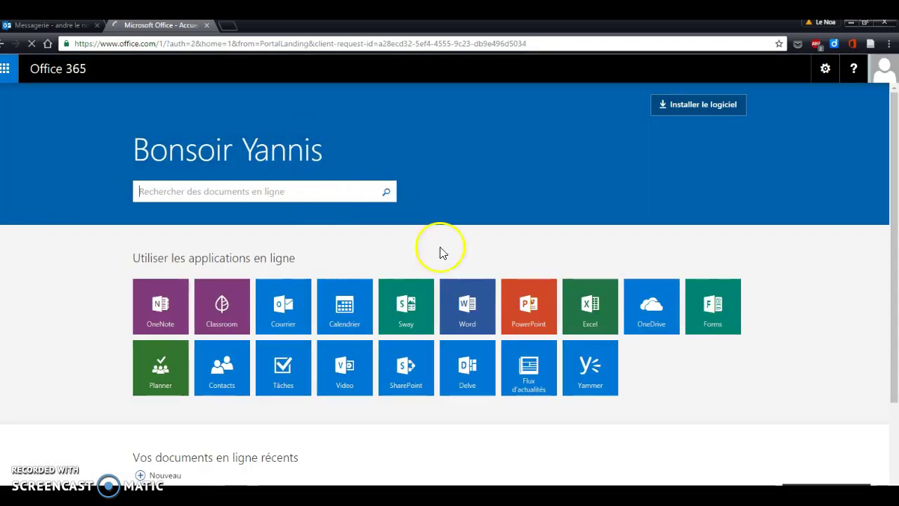
Step: Open the school mailbox and save French language with the Îles du Cap-Vert (UTC-01:00) time zone
left_click(285, 312)
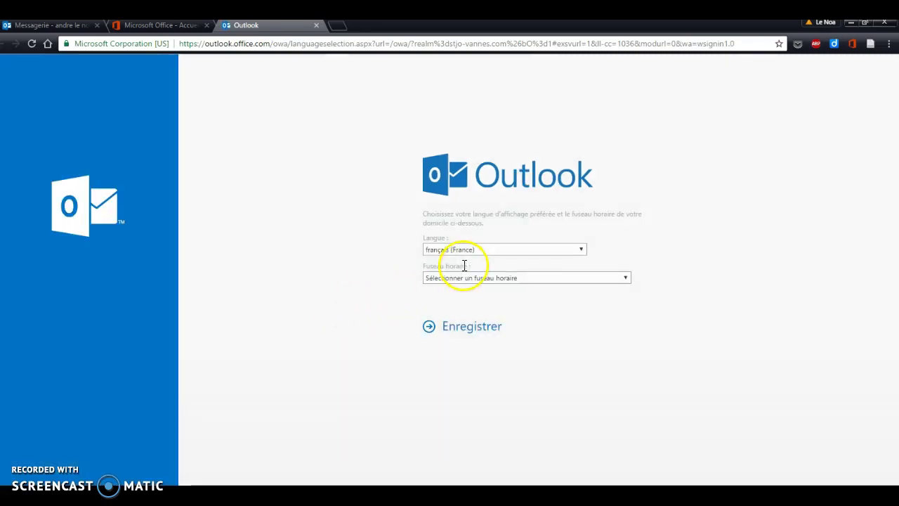
left_click(626, 278)
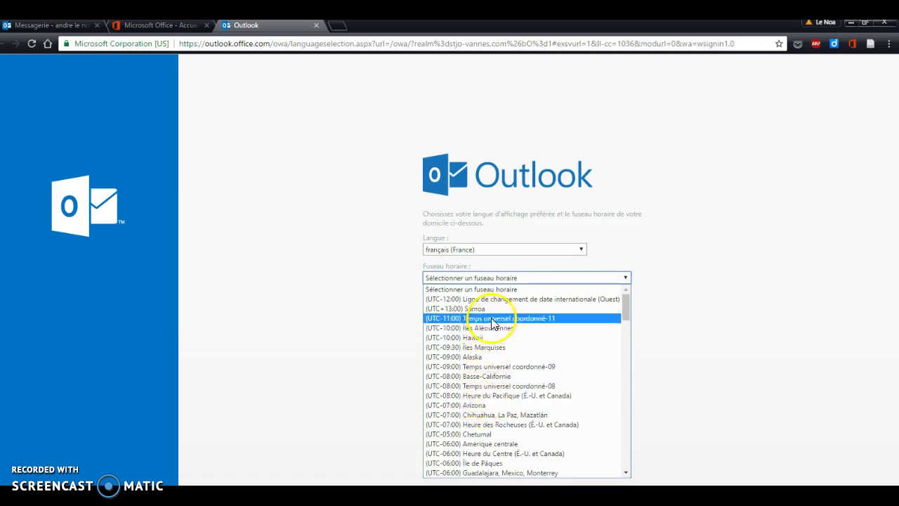
scroll(495, 329, "down", 3)
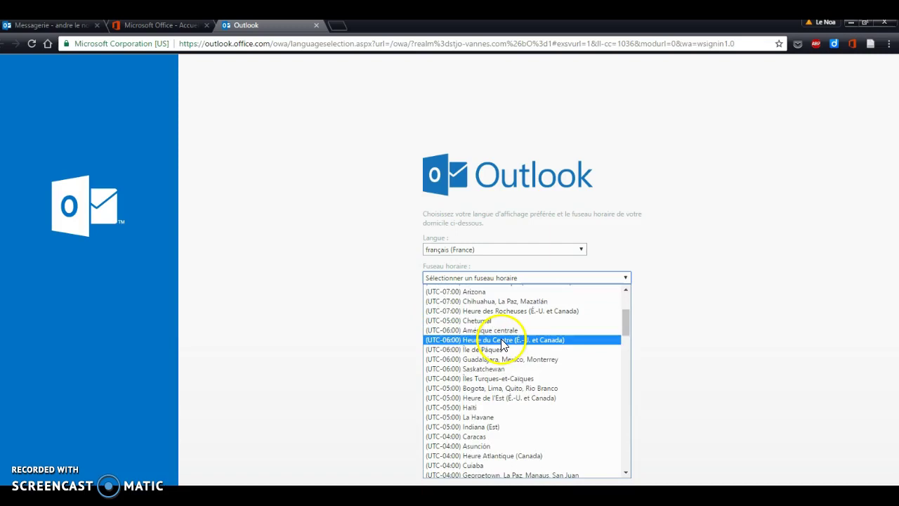
scroll(479, 436, "down", 8)
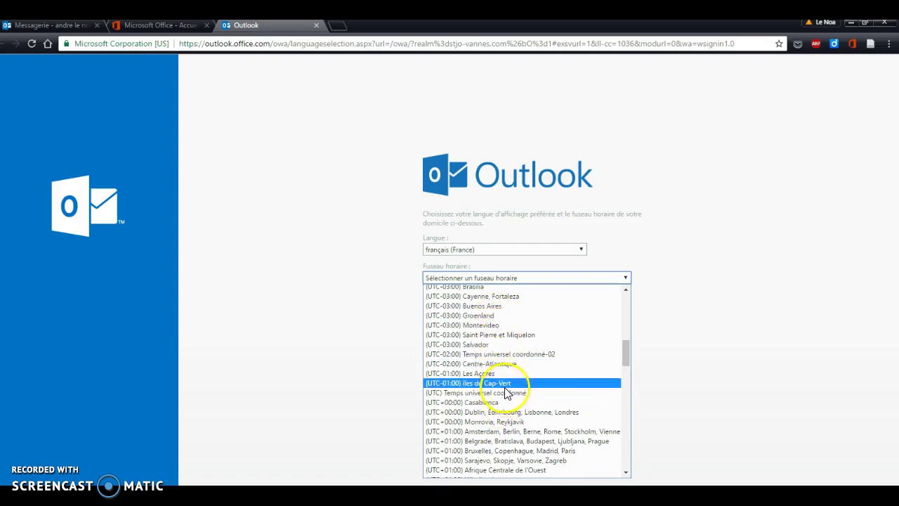
scroll(506, 394, "down", 7)
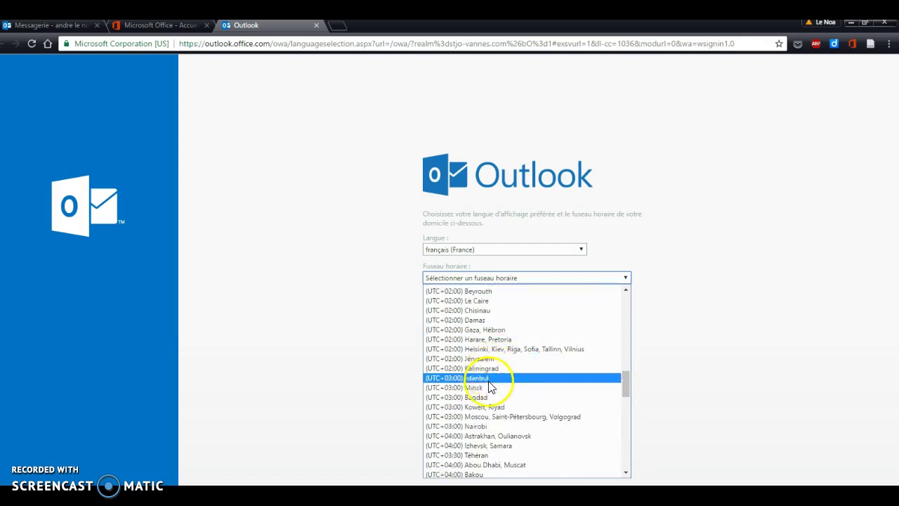
scroll(493, 398, "down", 5)
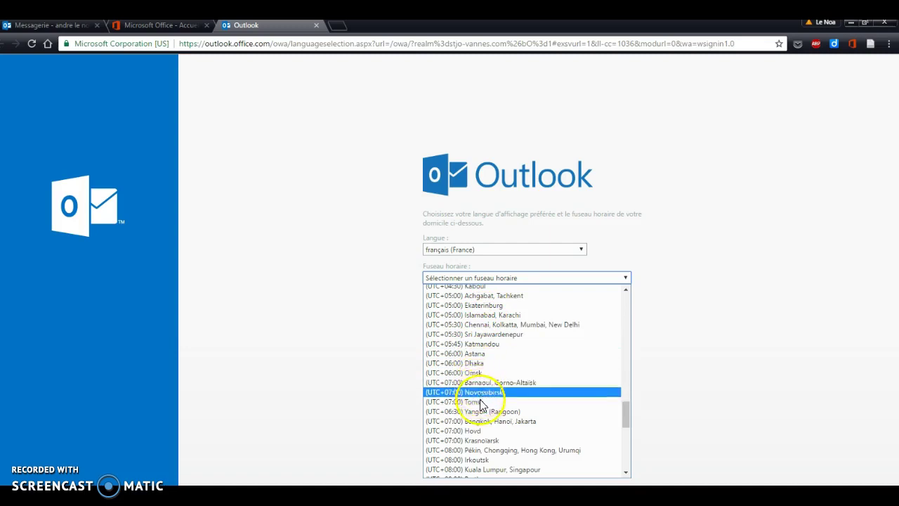
scroll(482, 422, "down", 4)
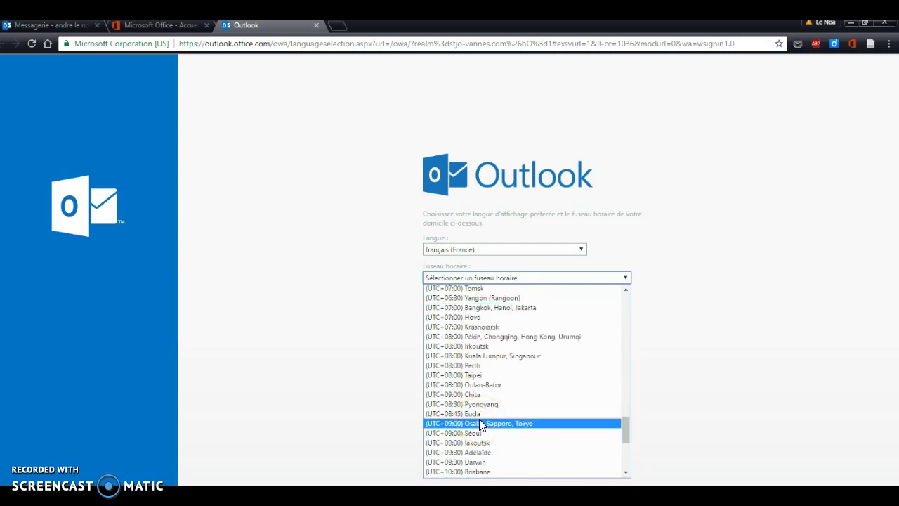
scroll(484, 407, "down", 6)
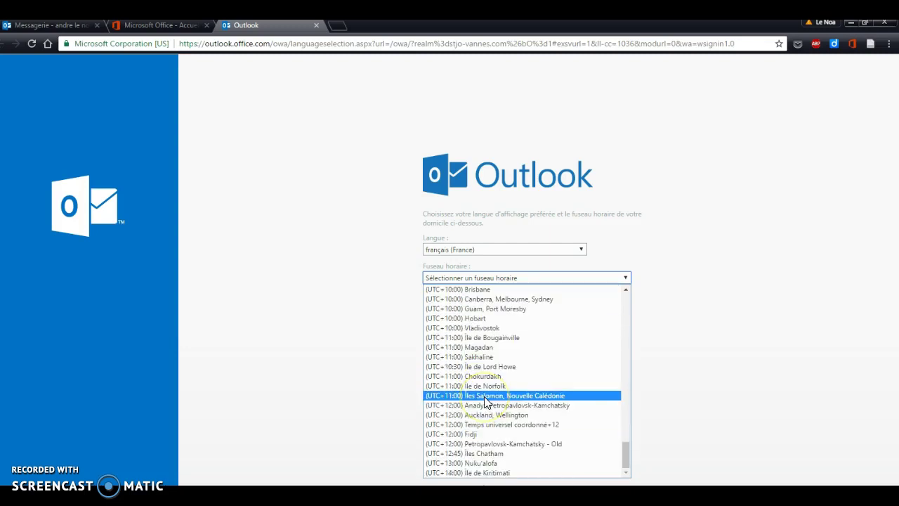
scroll(510, 369, "up", 8)
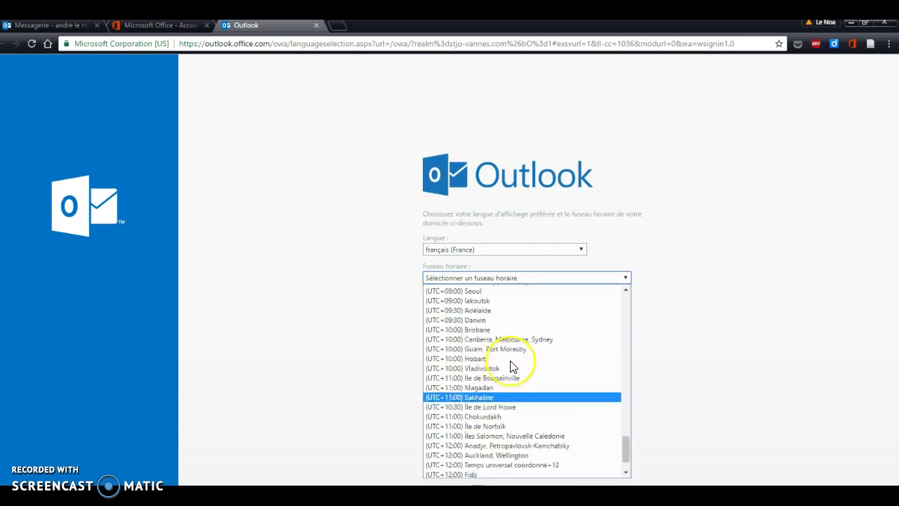
scroll(511, 366, "up", 4)
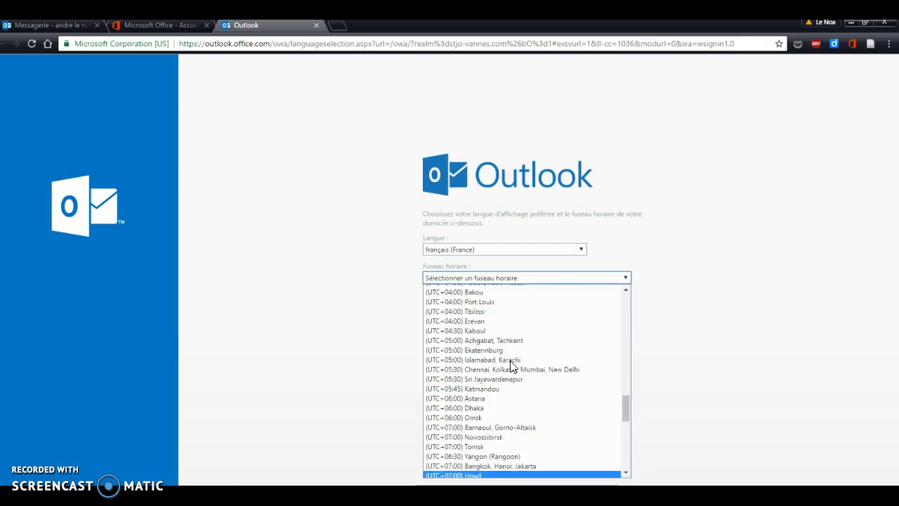
scroll(510, 361, "up", 12)
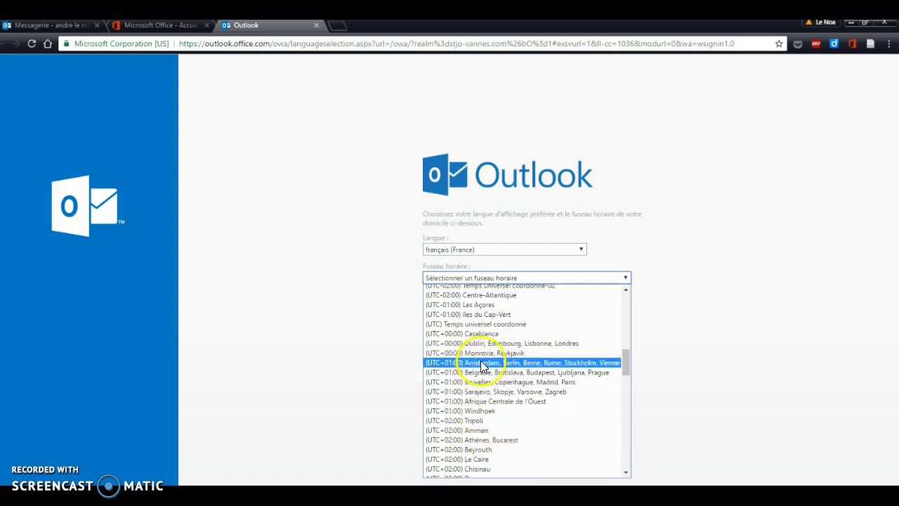
left_click(484, 315)
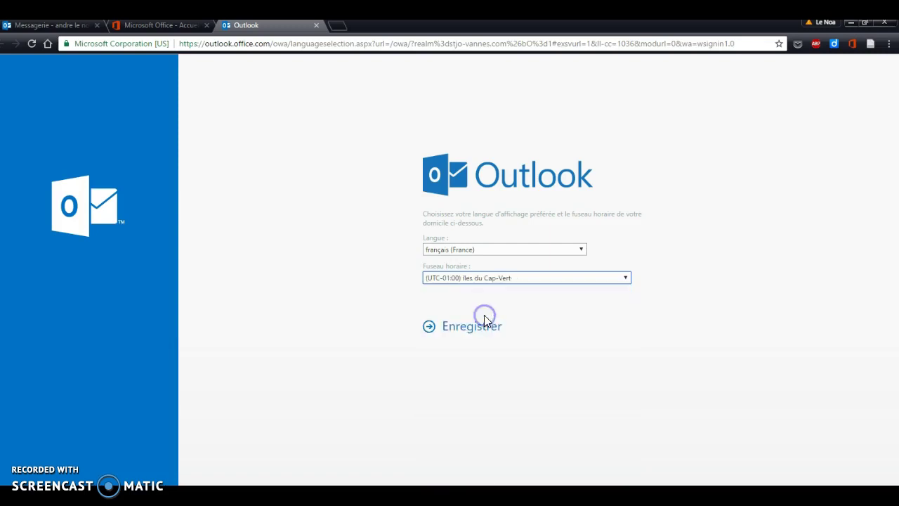
left_click(463, 326)
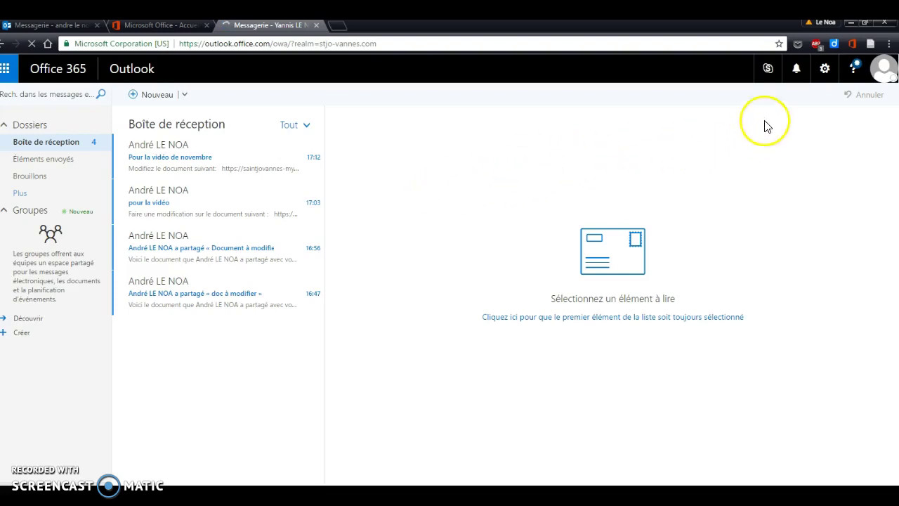
Step: Open the Courrier options under 'Paramètres de vos applications' in the settings menu
left_click(826, 70)
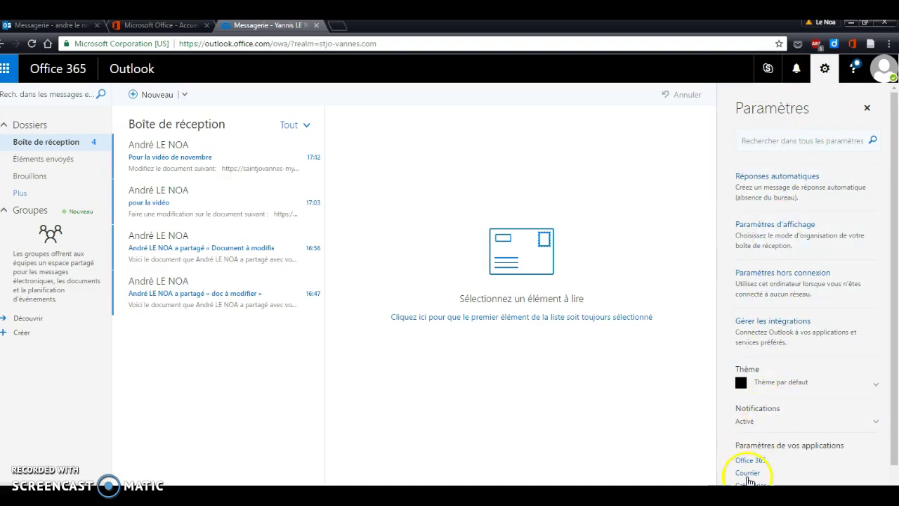
left_click(749, 474)
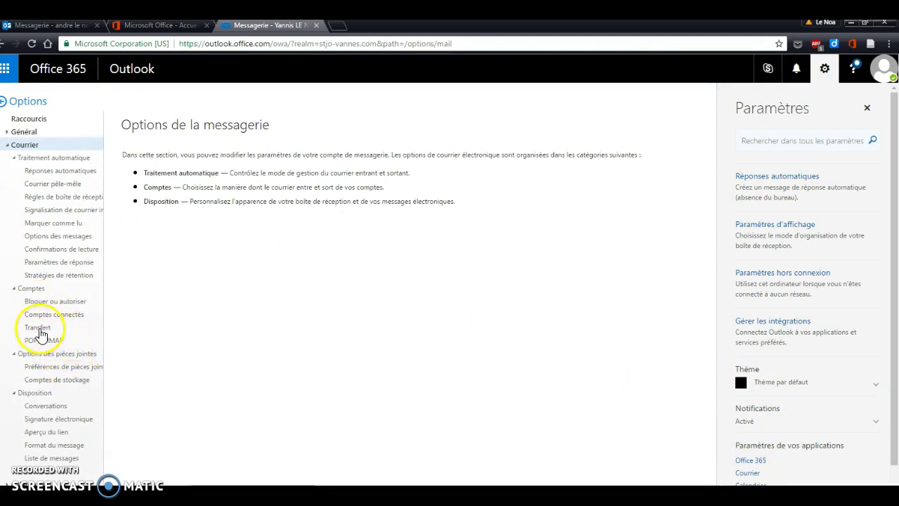
Step: Turn on forwarding to the personal address, keep a copy, save, and go back to mail options
left_click(36, 329)
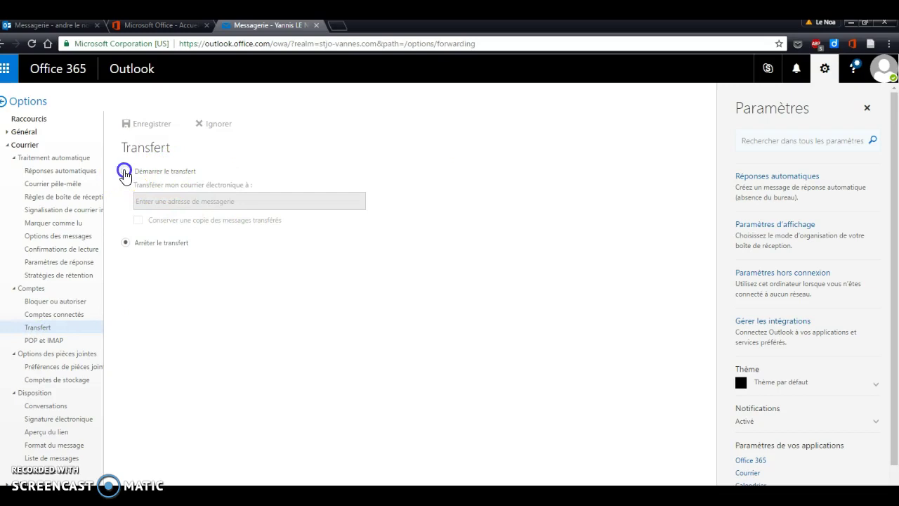
left_click(124, 172)
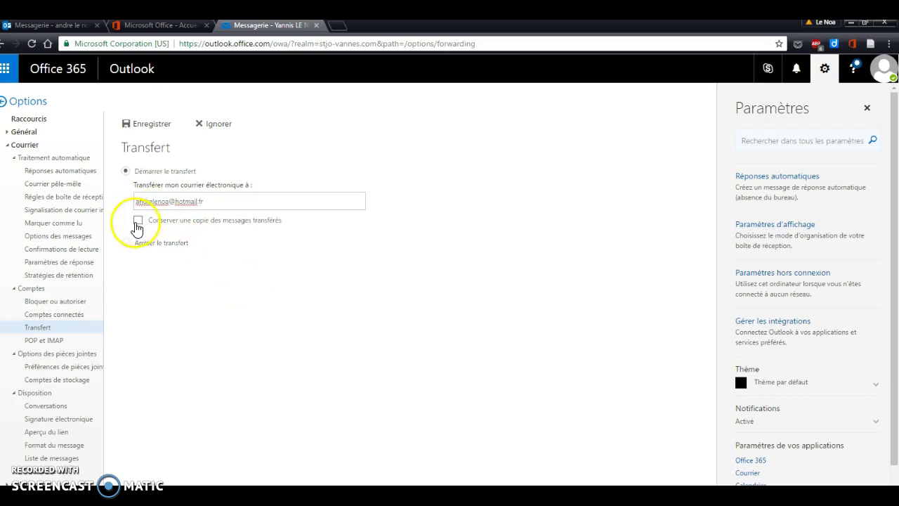
left_click(138, 221)
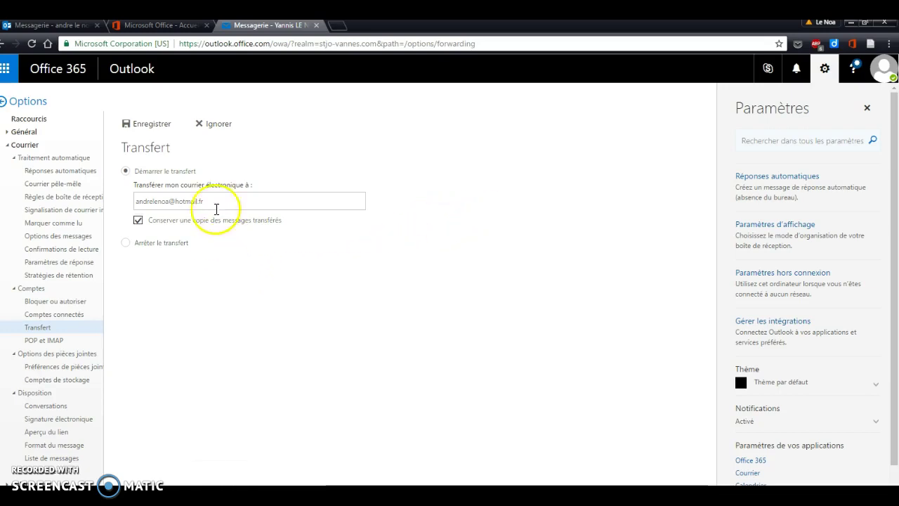
left_click(154, 125)
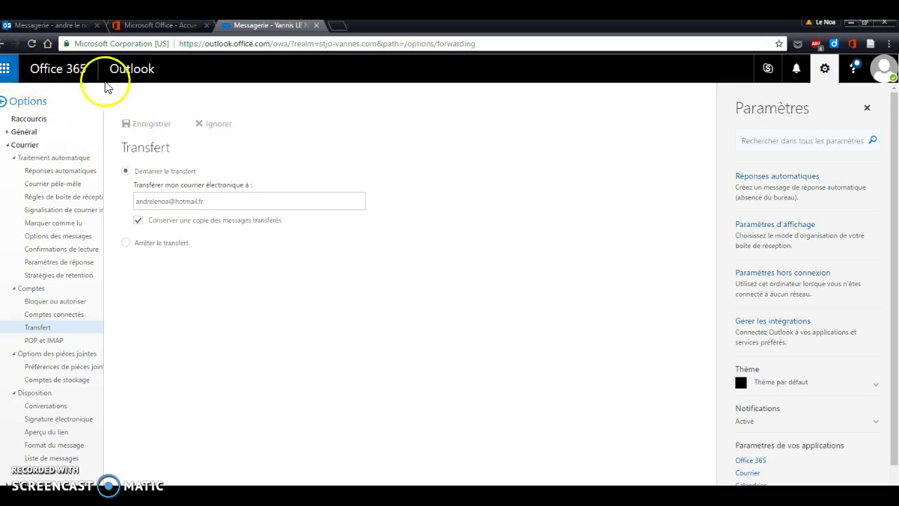
left_click(9, 48)
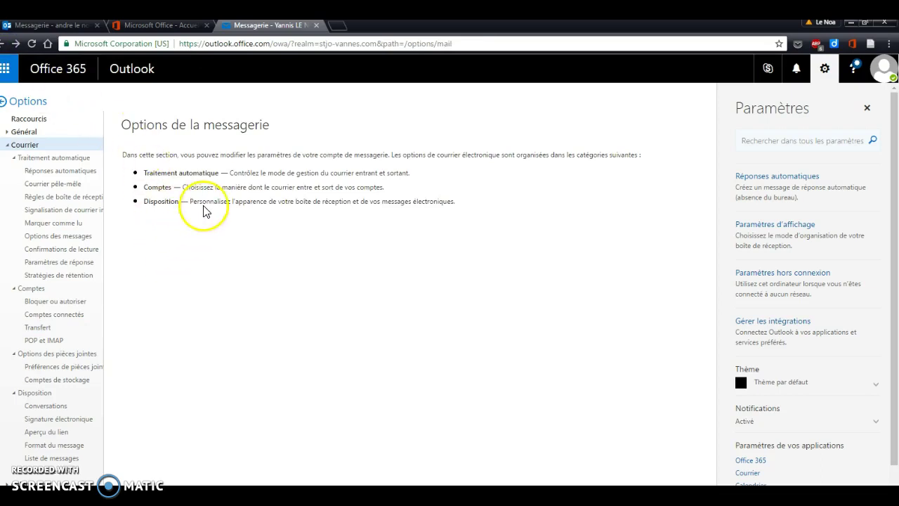
Step: Leave Outlook options for the inbox and open doc à modifier.odt from the 'doc à modifier' message
left_click(35, 146)
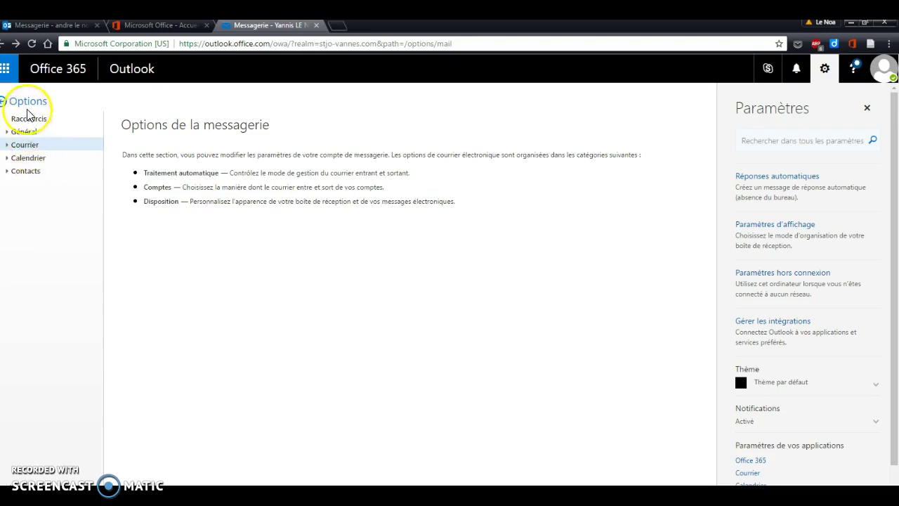
left_click(5, 102)
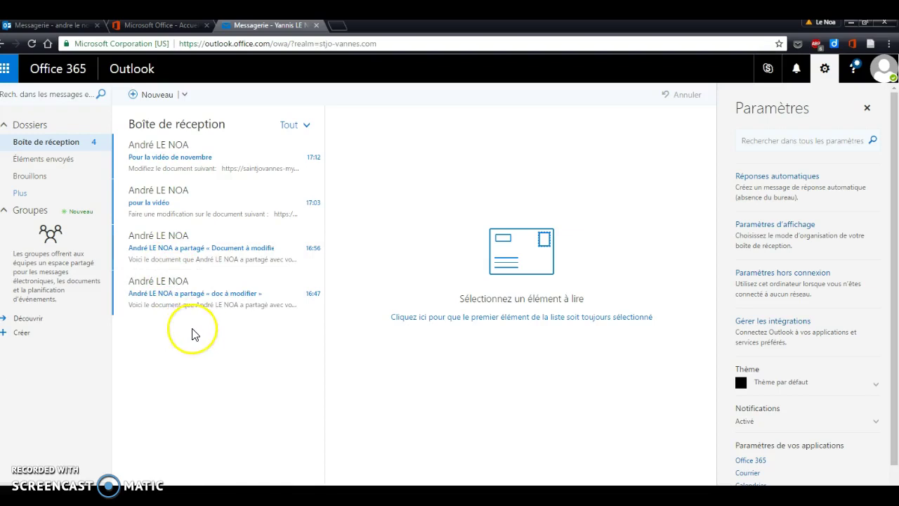
left_click(177, 295)
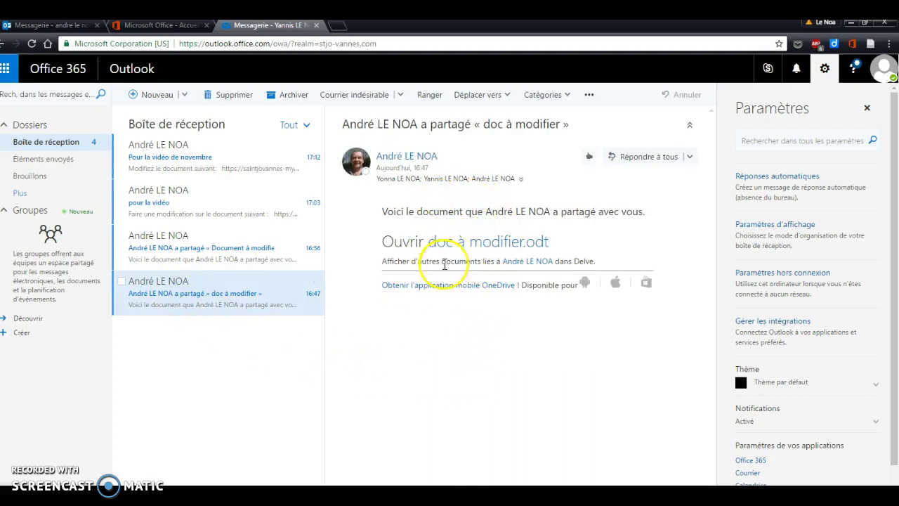
left_click(499, 248)
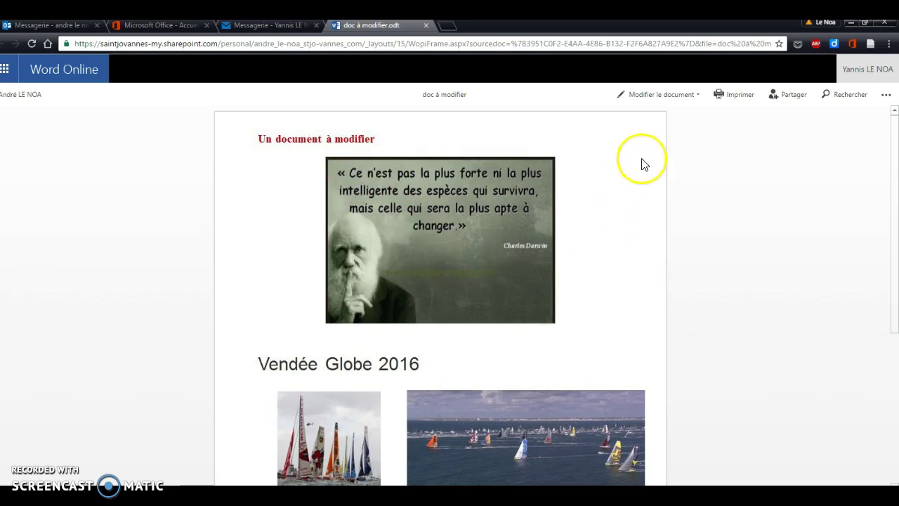
Step: Switch doc à modifier to editing with Modifier le document > Modifier dans le navigateur
left_click(698, 95)
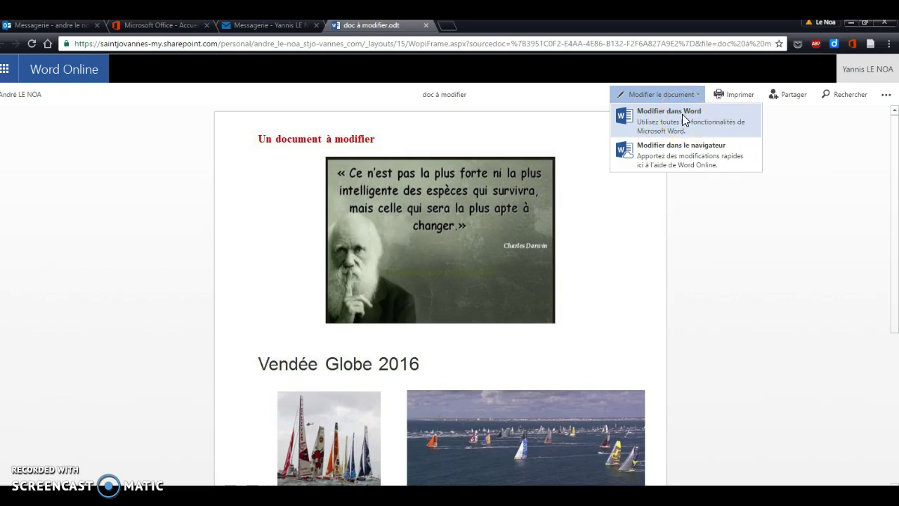
left_click(694, 149)
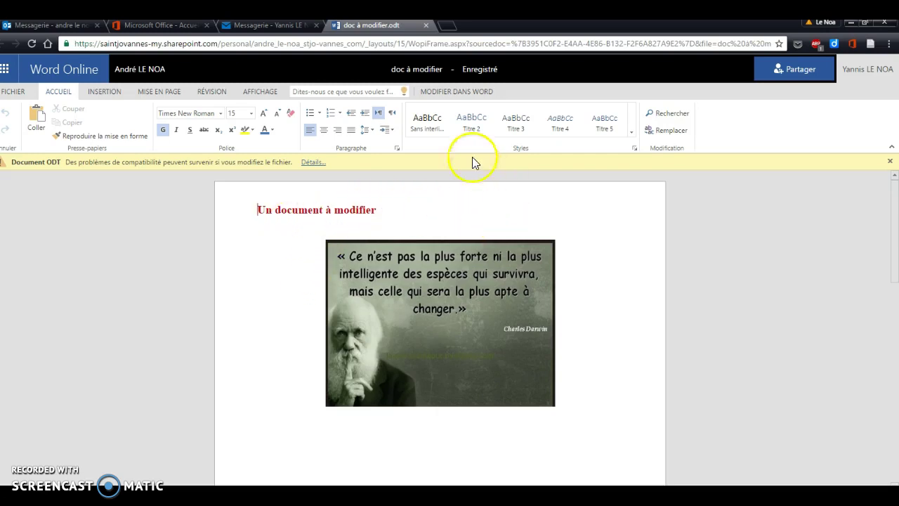
Step: Scroll down to the bold sentence below the Vendée Globe photos
scroll(367, 273, "down", 5)
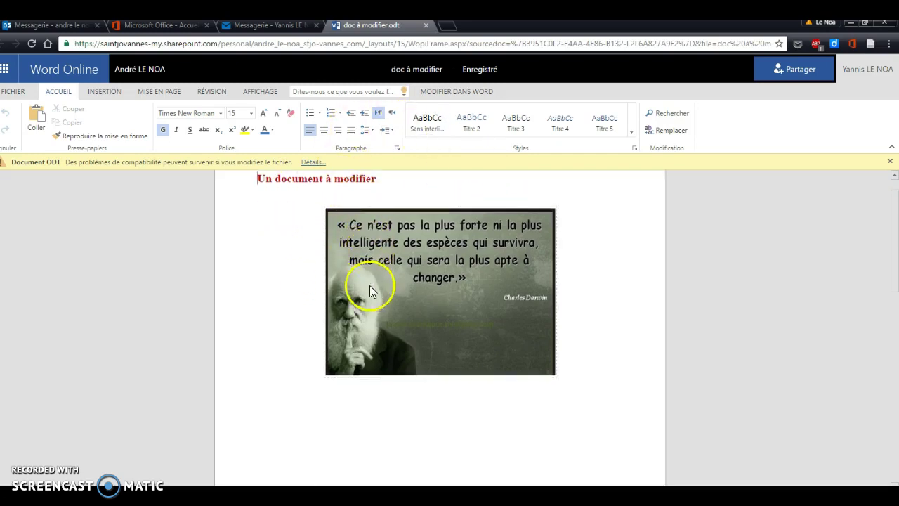
scroll(374, 278, "up", 5)
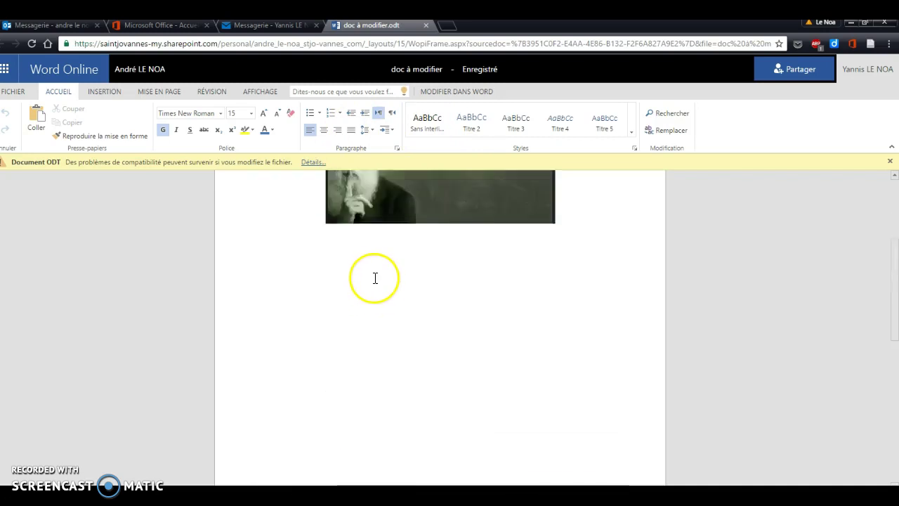
scroll(374, 281, "down", 5)
scroll(365, 246, "up", 5)
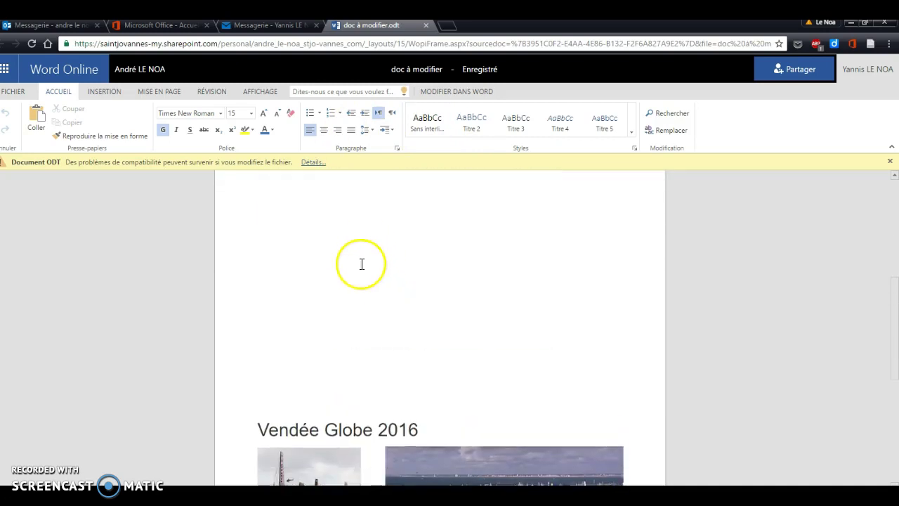
scroll(377, 266, "down", 5)
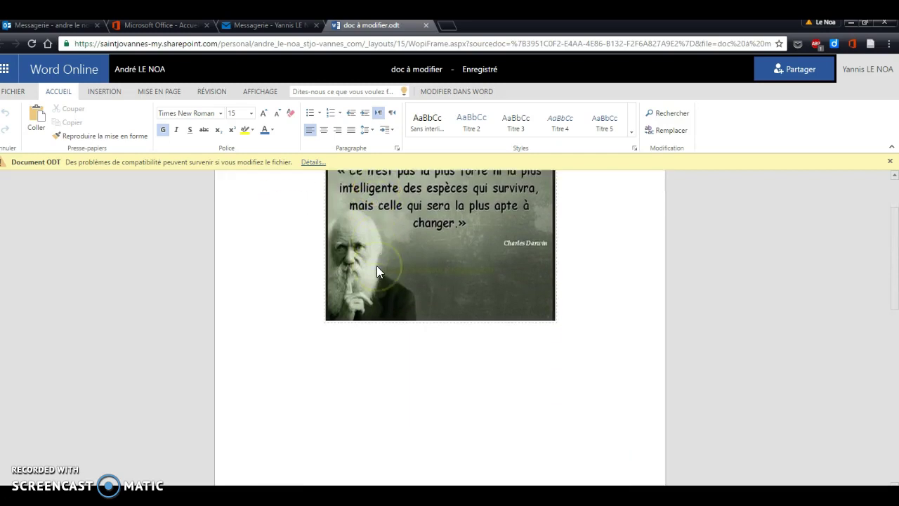
scroll(375, 267, "up", 3)
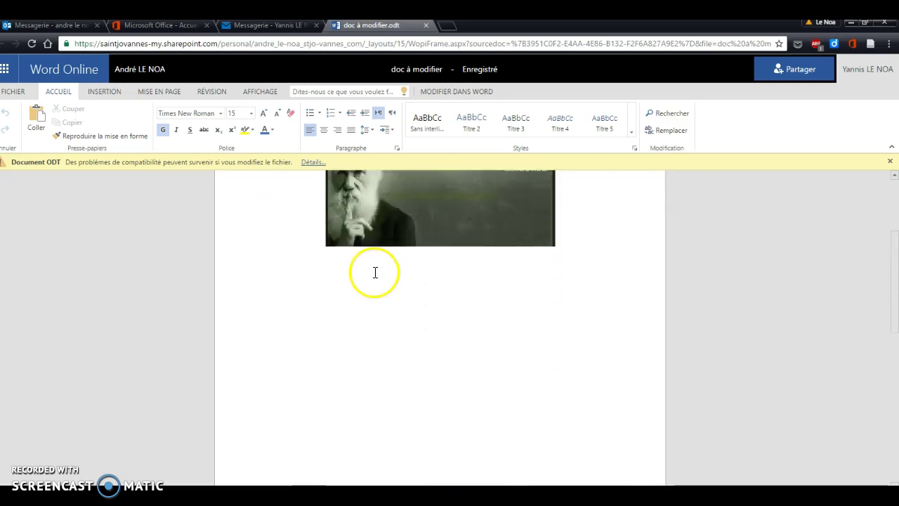
scroll(398, 280, "down", 3)
left_click(338, 295)
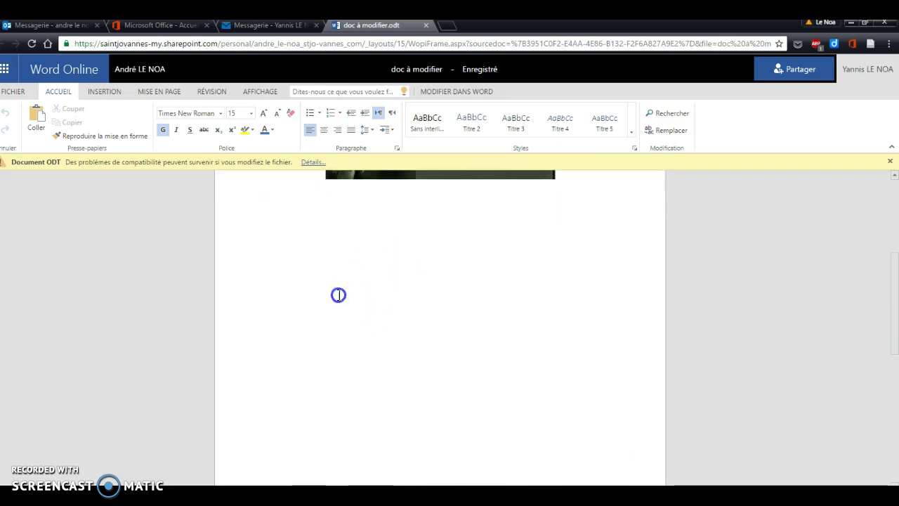
scroll(347, 272, "down", 3)
scroll(347, 273, "down", 4)
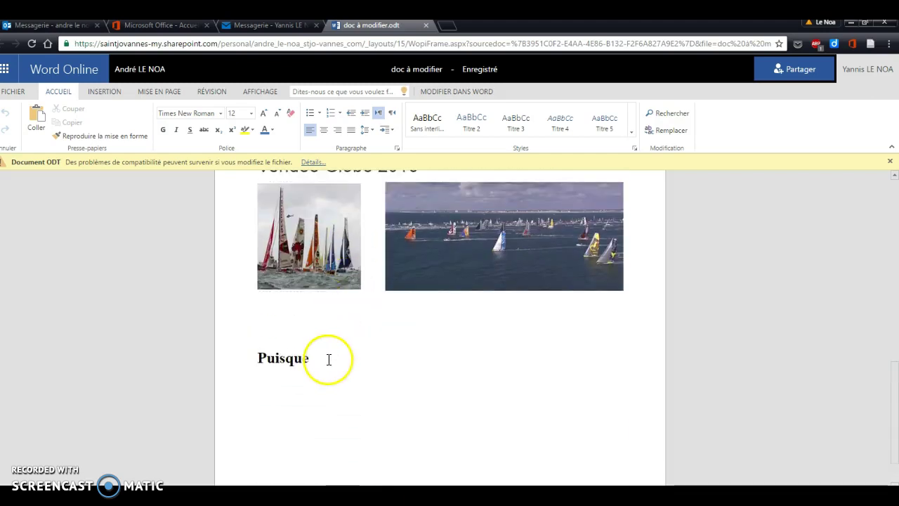
Step: Complete it as "Puisqu'on ne peut pas changer la direction du vent…" and close the document
left_click(326, 361)
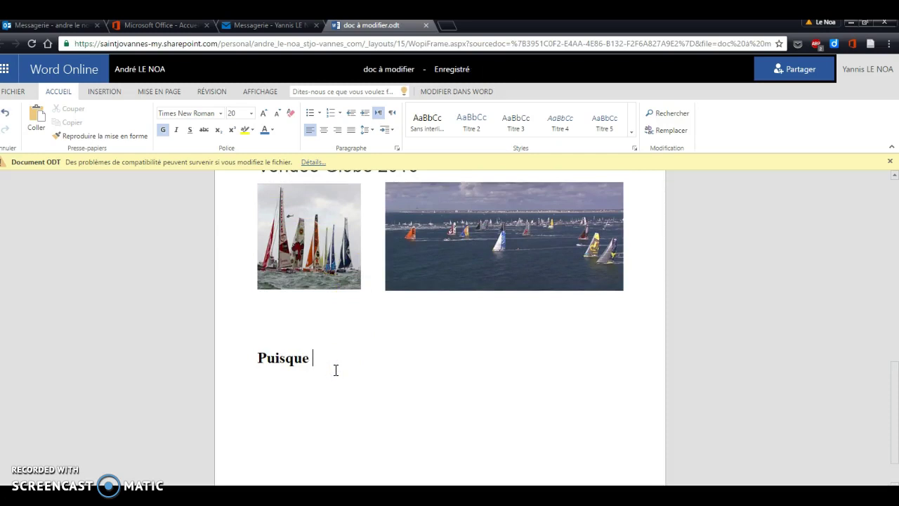
key("BackSpace")
key("BackSpace")
type("'on ne p")
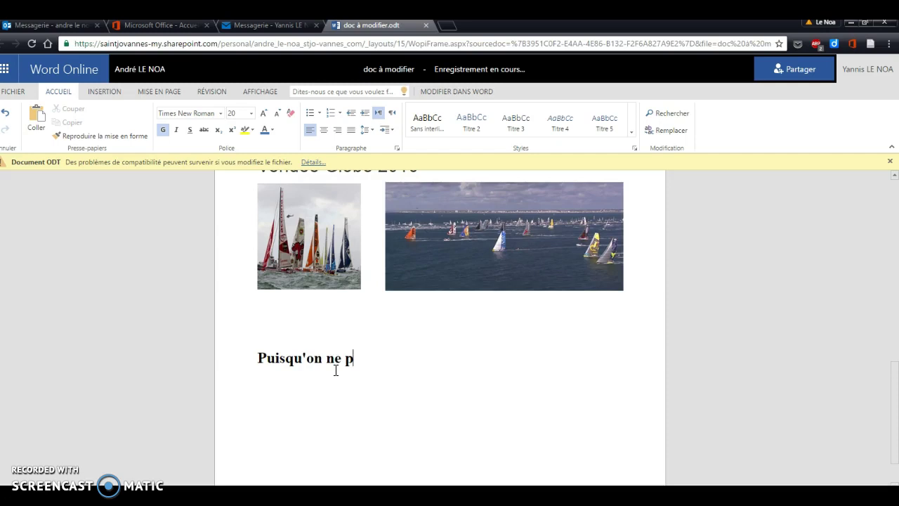
type("eut pas chan")
type("ger")
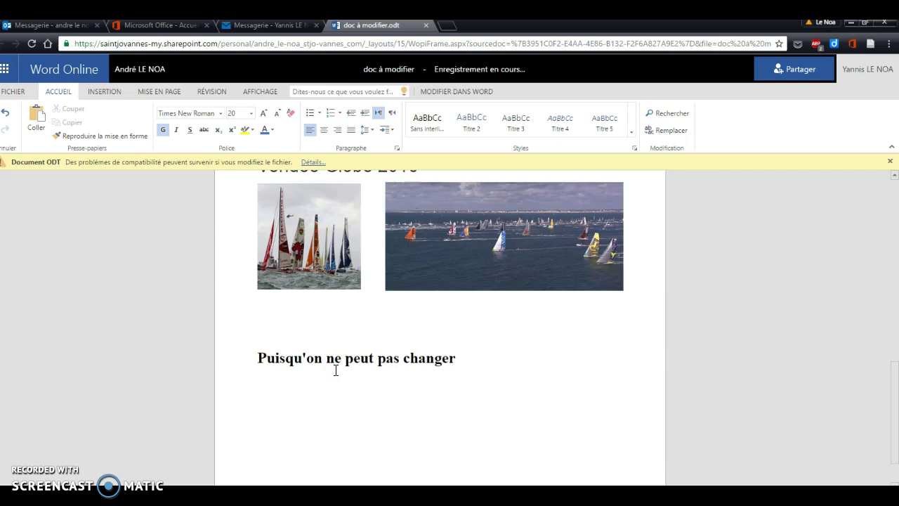
type(" la direction des vents, il")
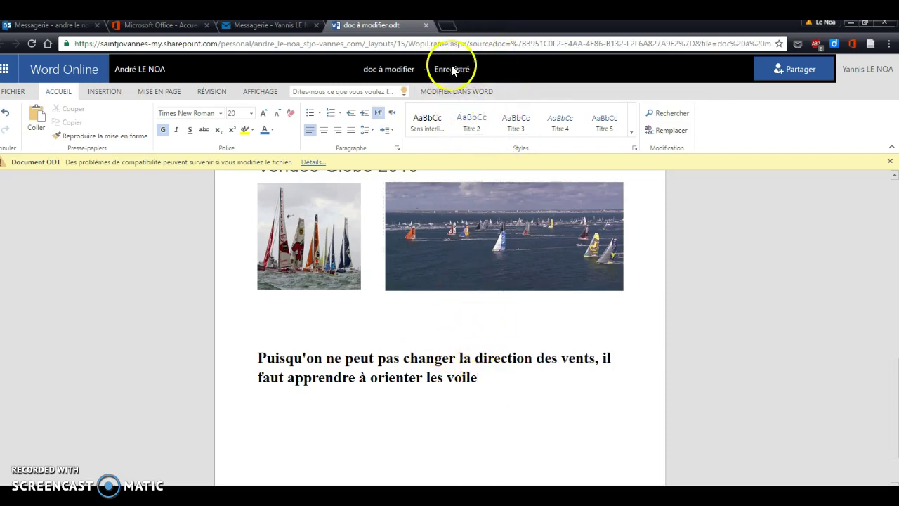
left_click(426, 26)
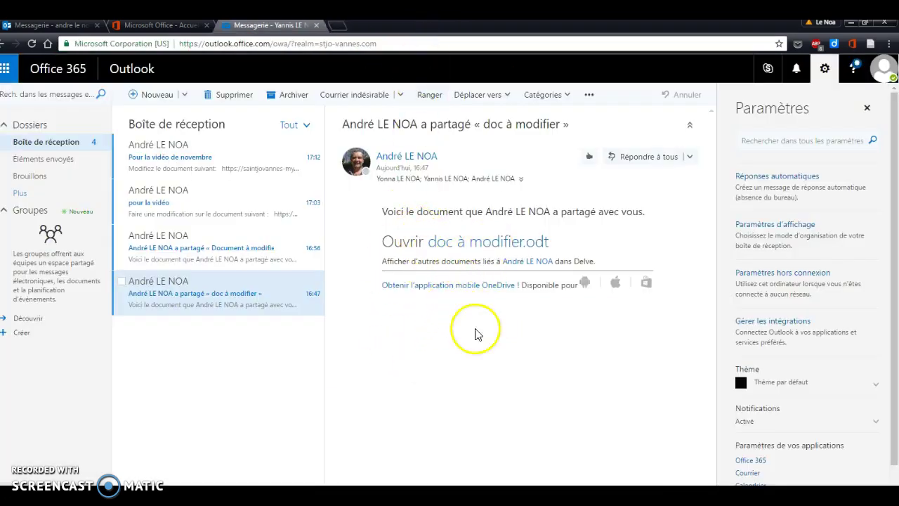
left_click(489, 243)
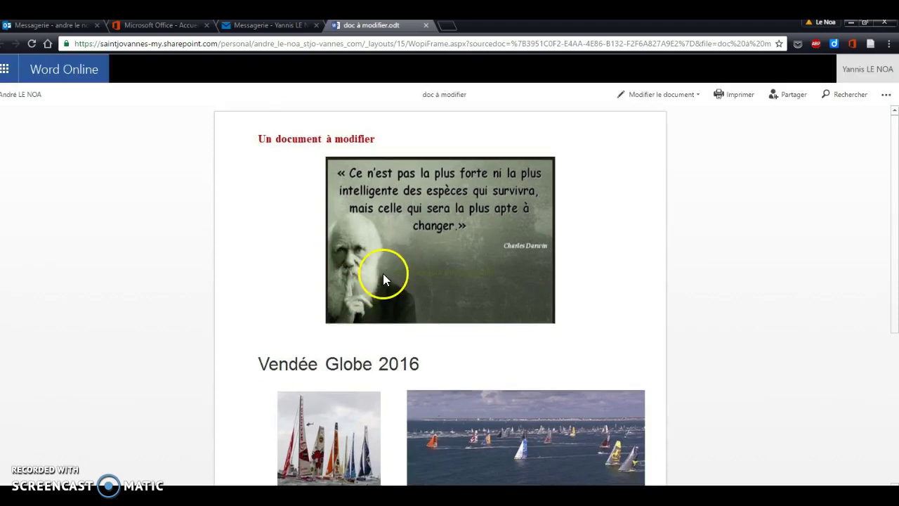
scroll(383, 274, "down", 3)
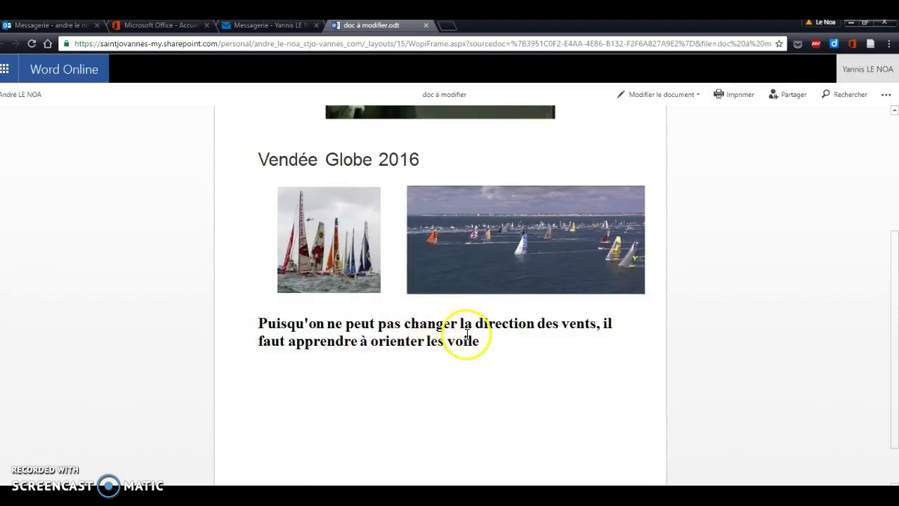
left_click(427, 26)
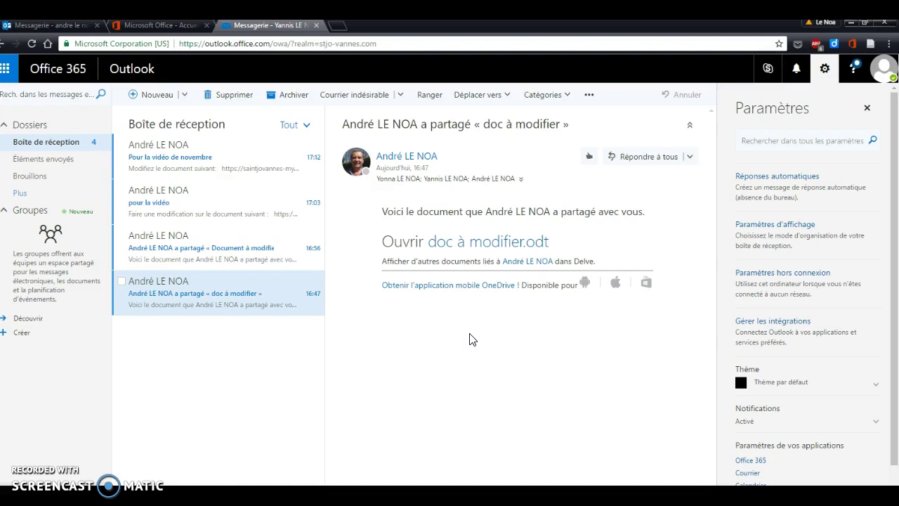
left_click(470, 333)
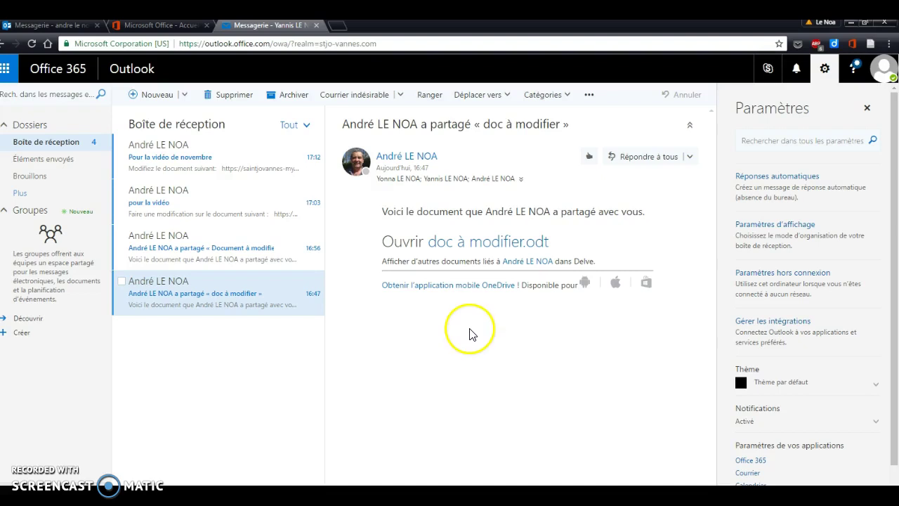